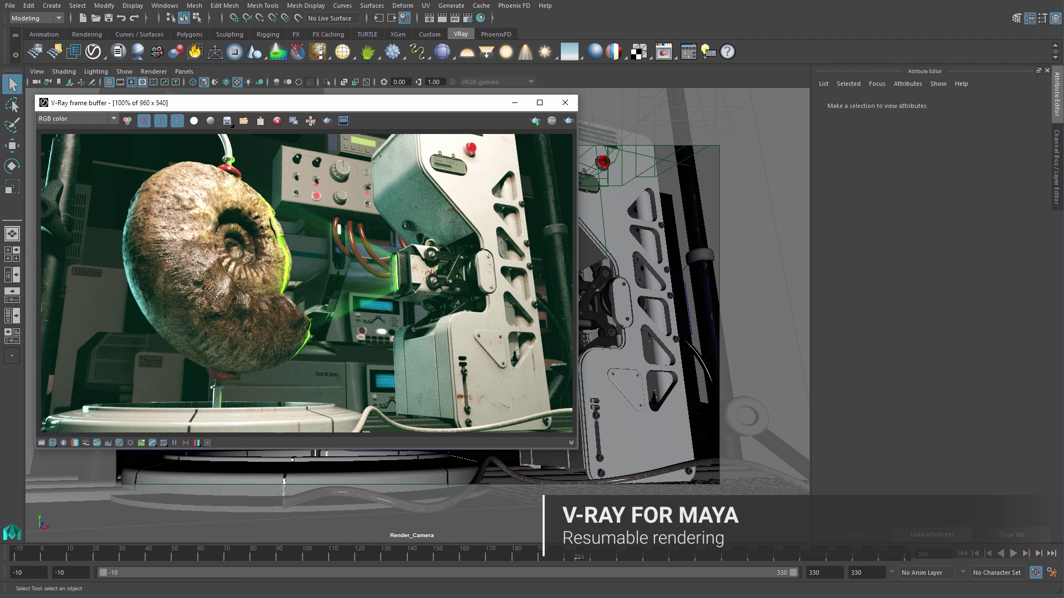
# Step: Browse to SceneAssets/images/tmp and select the progressive render's .vrprog resume file
pyautogui.doubleClick(119, 307)
pyautogui.doubleClick(119, 249)
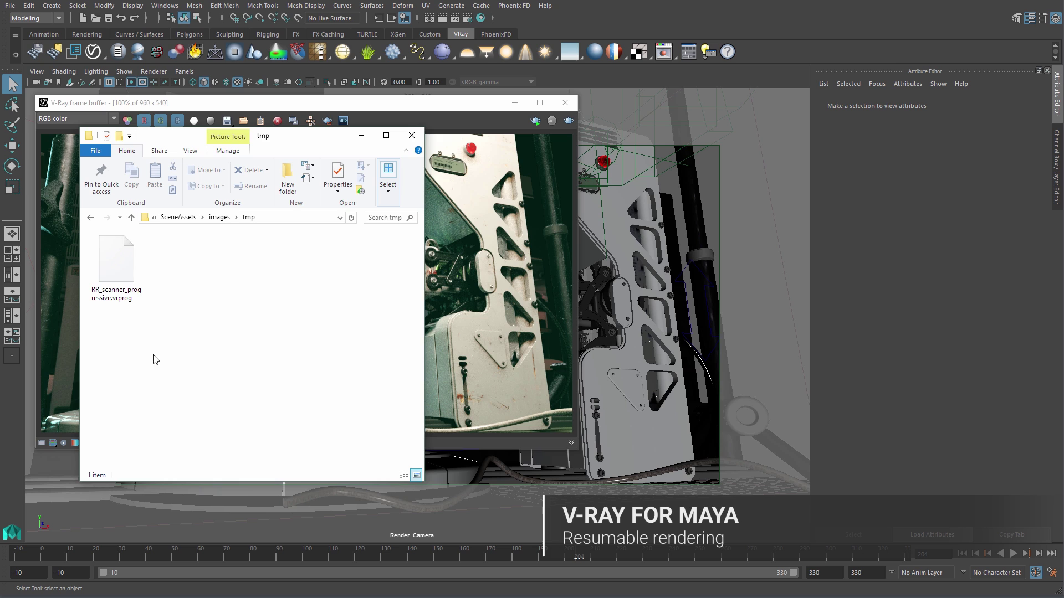
pyautogui.click(123, 308)
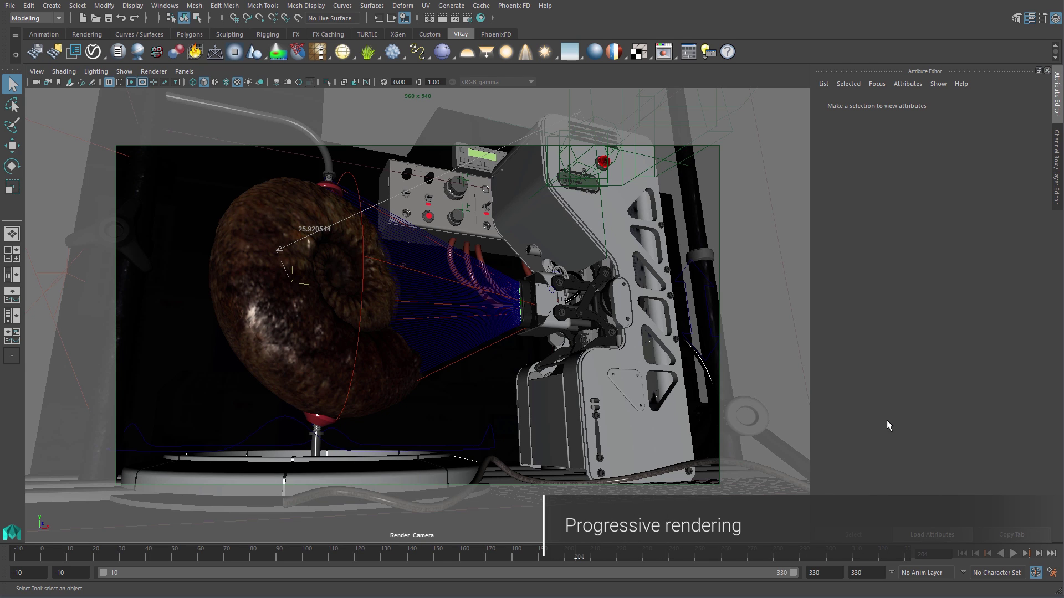
# Step: Enable Resumable rendering on the Common tab, check the progressive sampler's 3-minute cap, and close
pyautogui.click(467, 18)
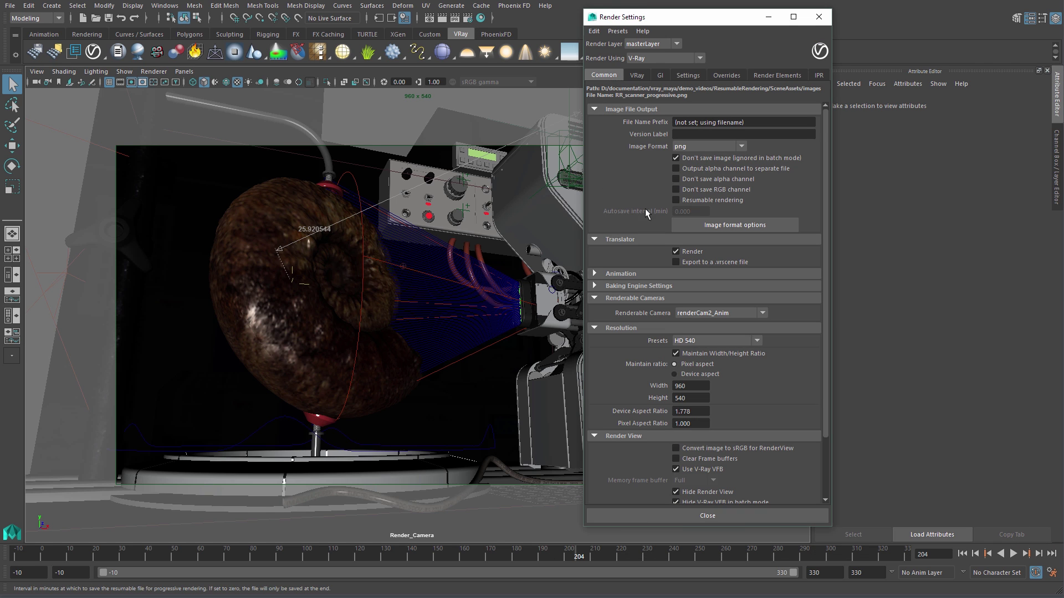
pyautogui.click(707, 201)
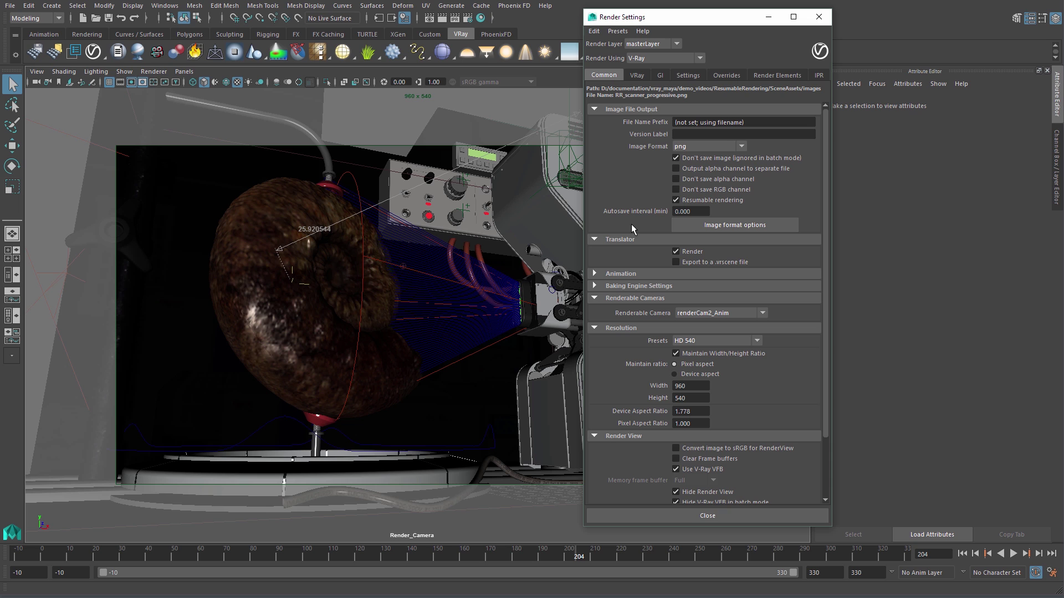
pyautogui.click(639, 75)
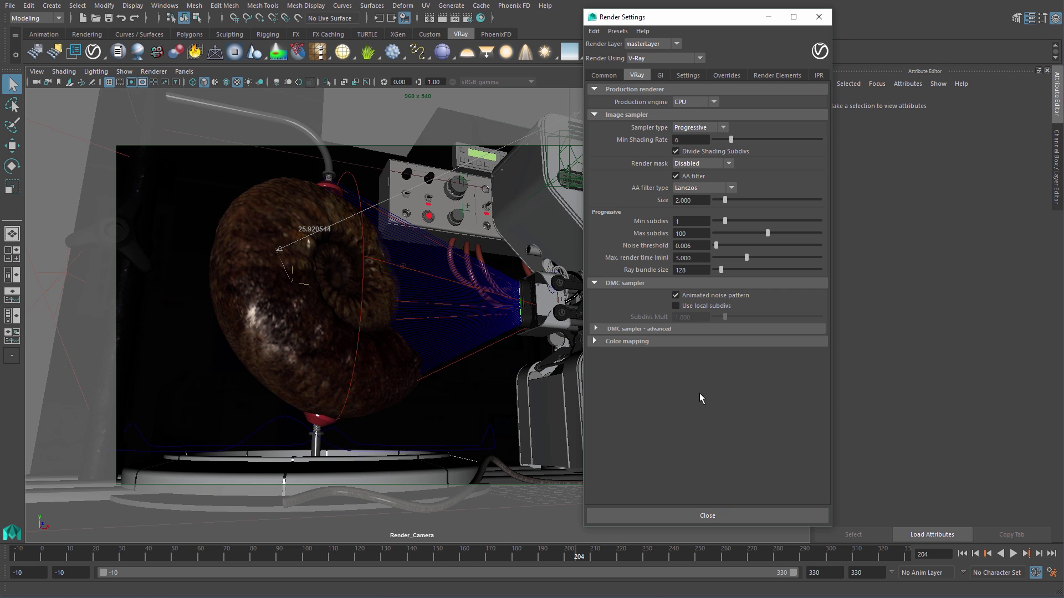
pyautogui.click(821, 19)
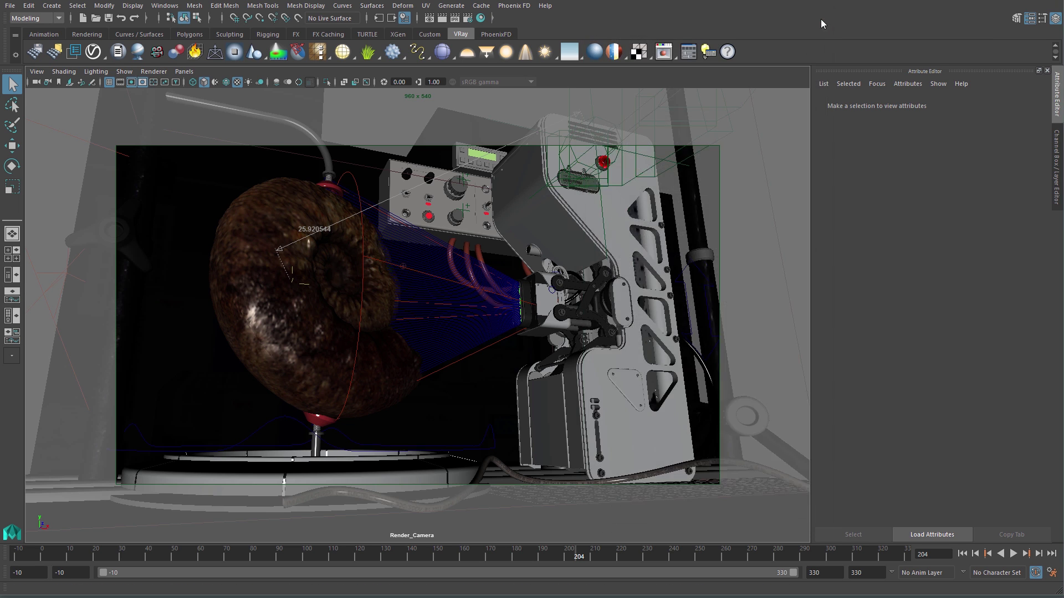
# Step: Render the current frame and highlight the 'Output image file is not set' error in the log
pyautogui.click(443, 17)
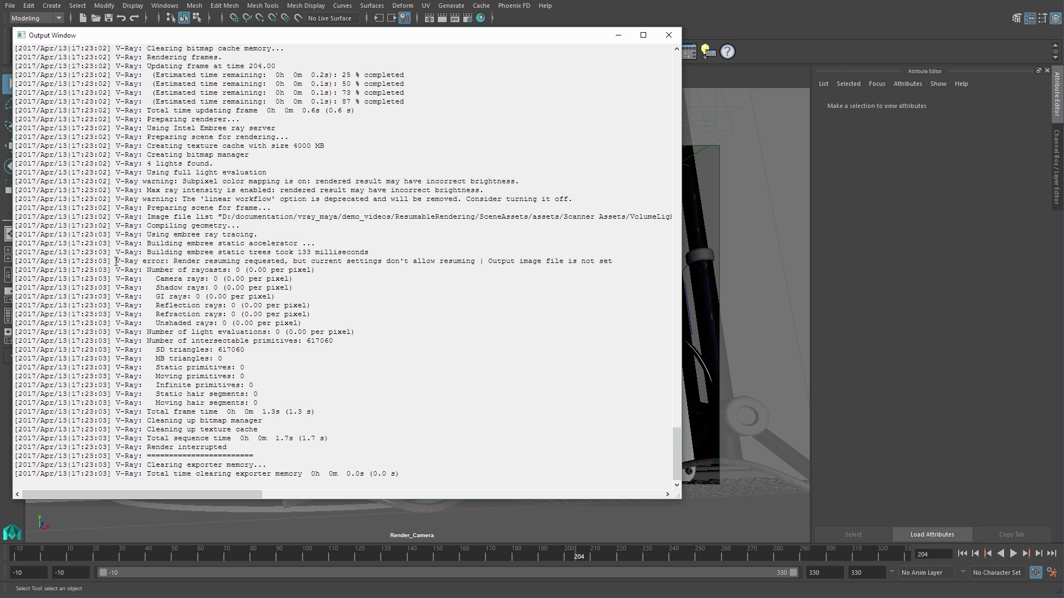
pyautogui.moveTo(117, 261); pyautogui.dragTo(648, 263)
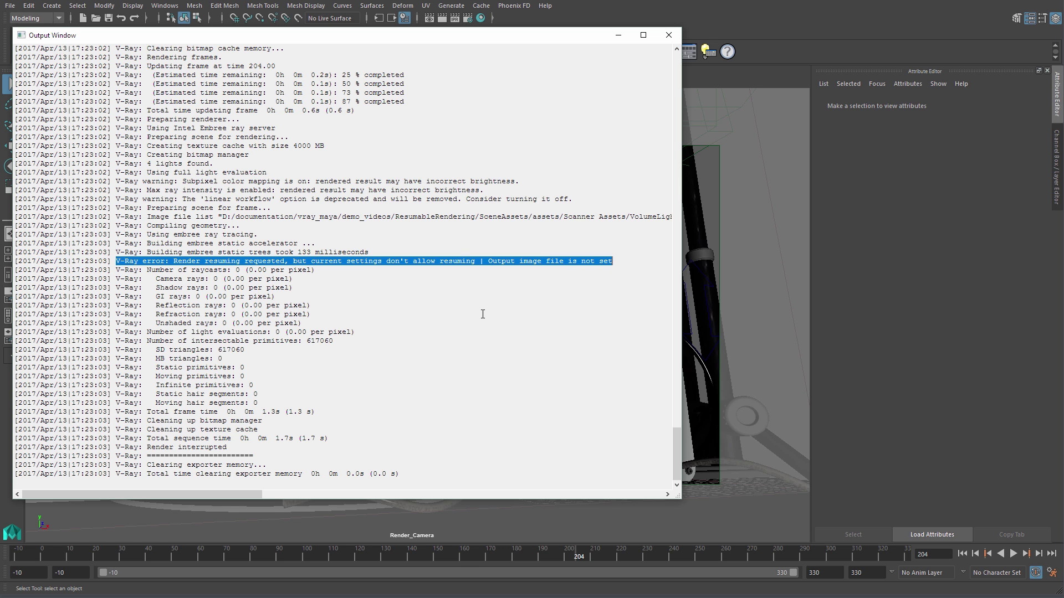
pyautogui.click(619, 36)
# Step: Uncheck Don't save image on the Common tab of Render Settings and close the window
pyautogui.click(468, 17)
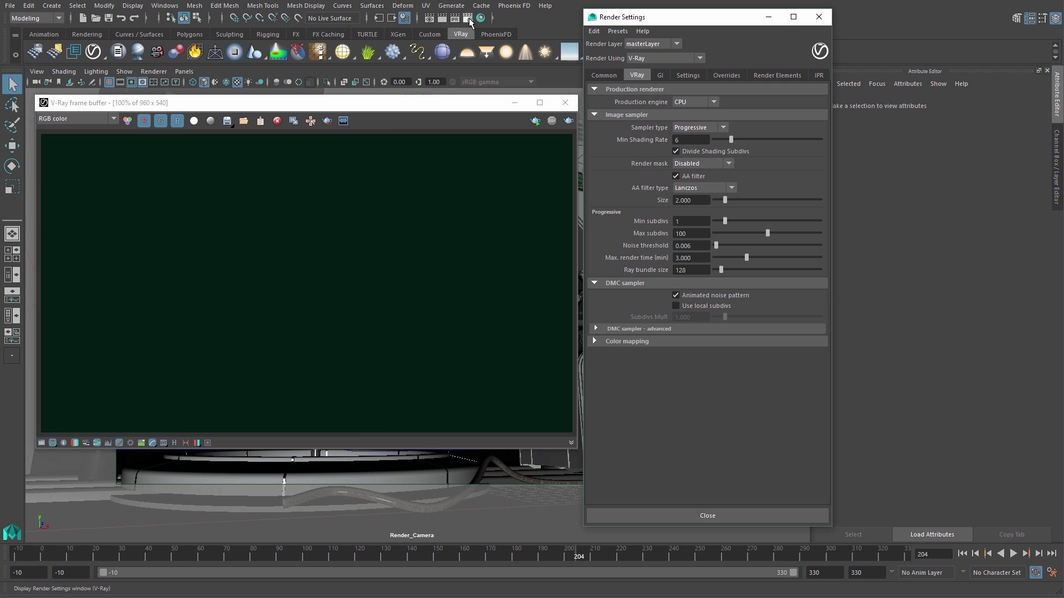
pyautogui.click(603, 75)
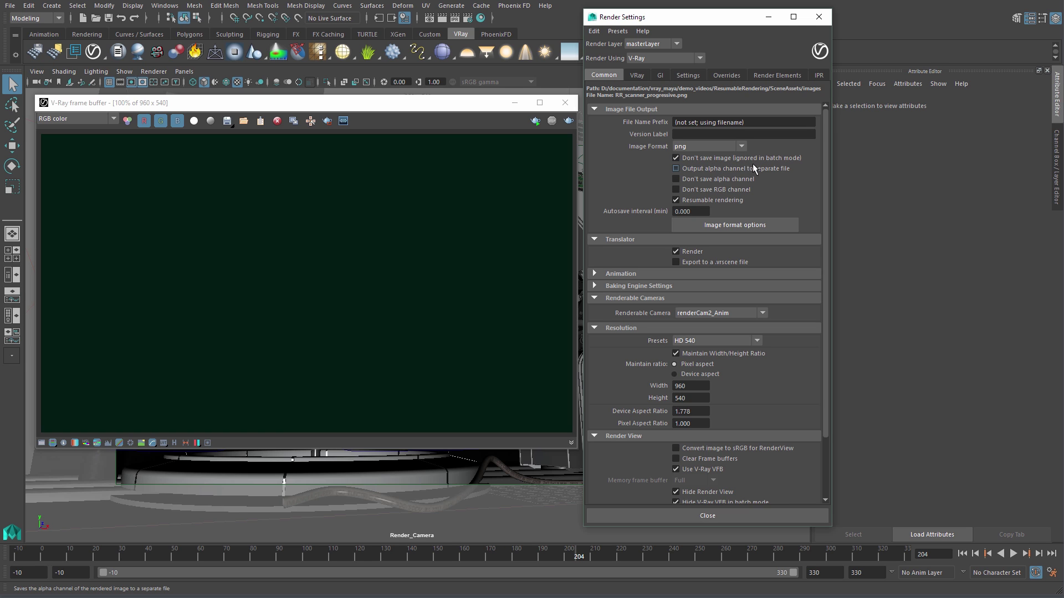
pyautogui.click(704, 159)
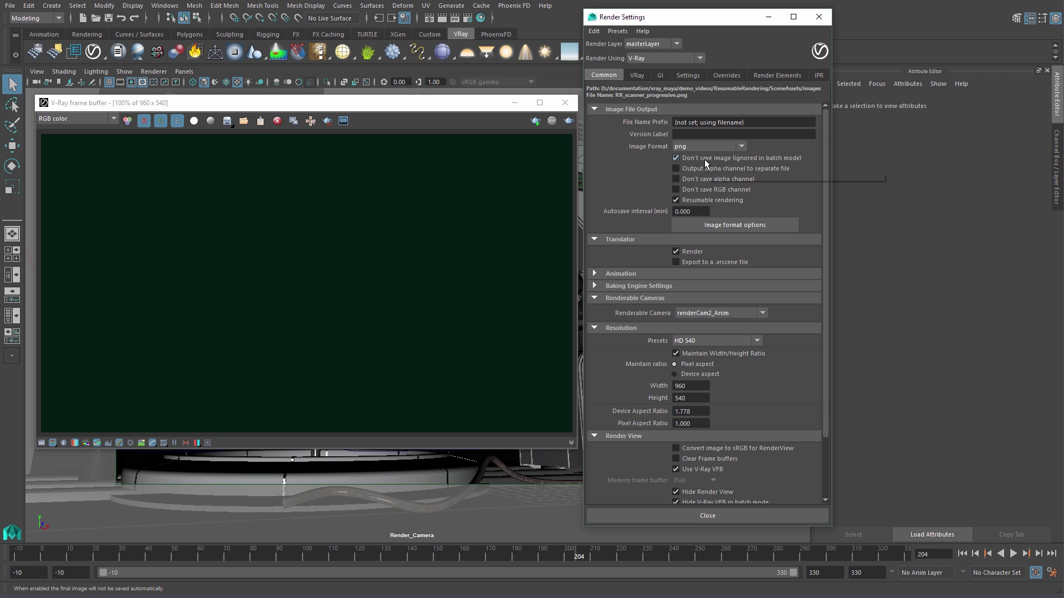
pyautogui.click(818, 17)
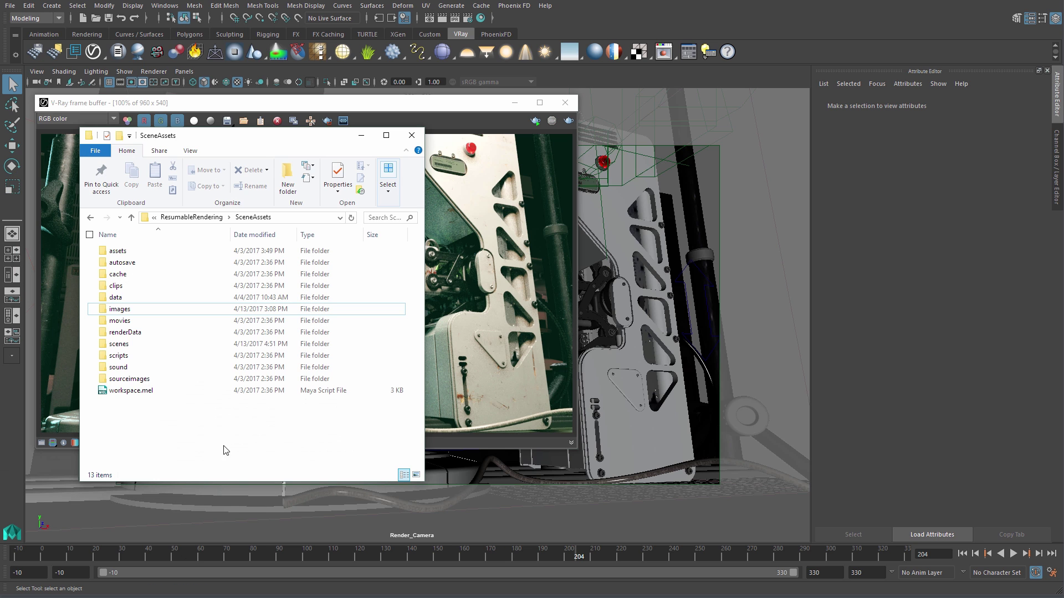
# Step: Check the 92.8 MB RR_scanner_progressive.vrprog file in images/tmp, then minimize Explorer
pyautogui.doubleClick(118, 309)
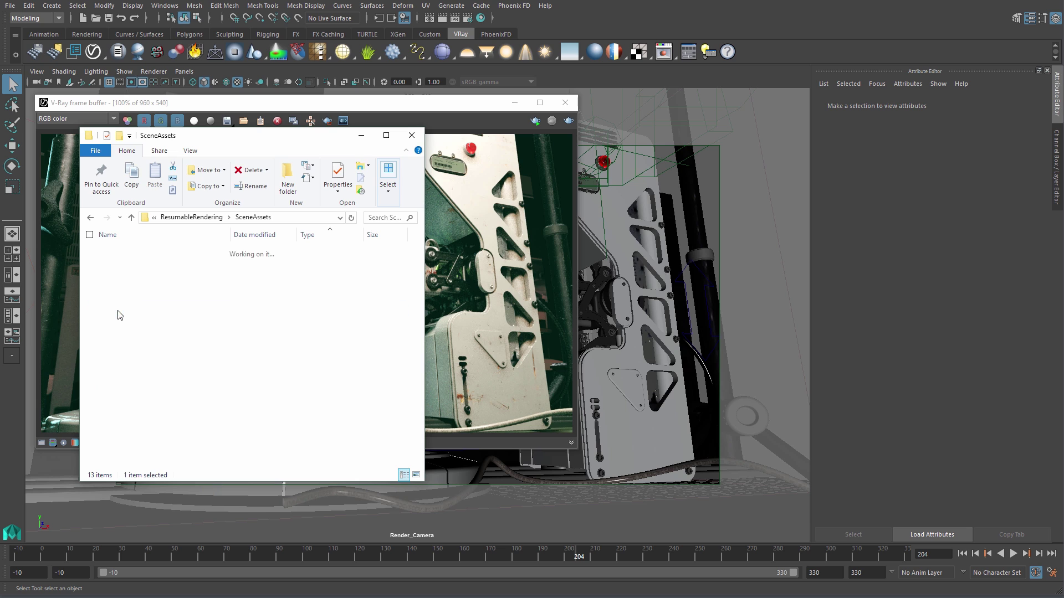
pyautogui.doubleClick(114, 253)
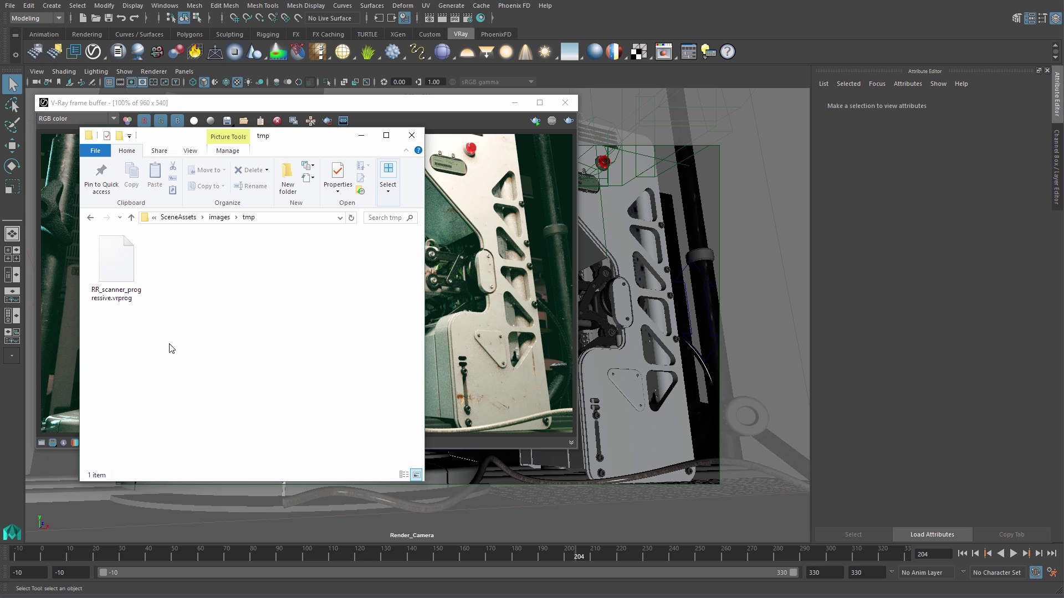
pyautogui.click(123, 298)
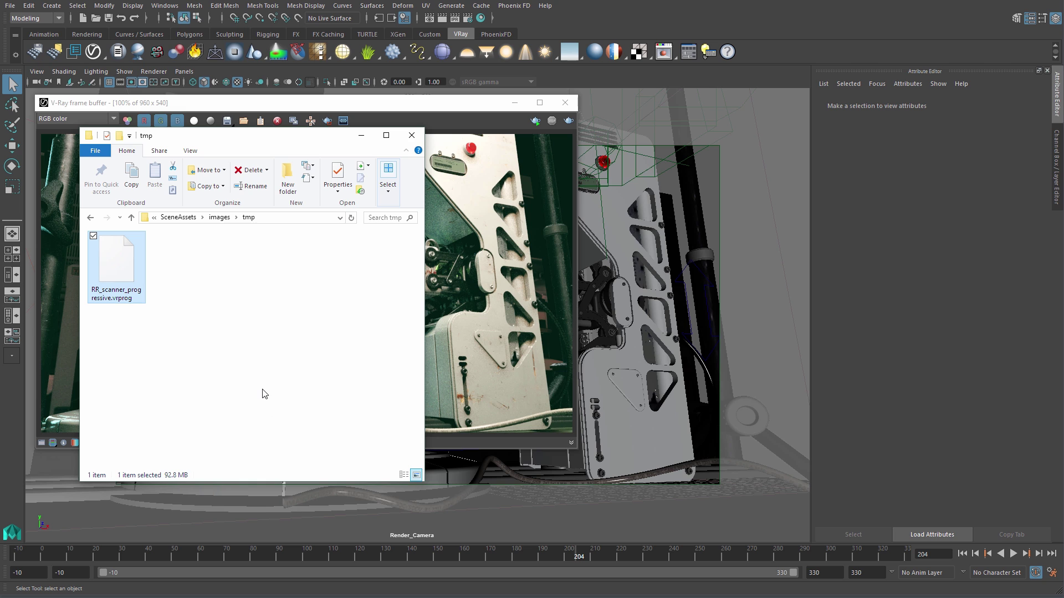
pyautogui.click(264, 393)
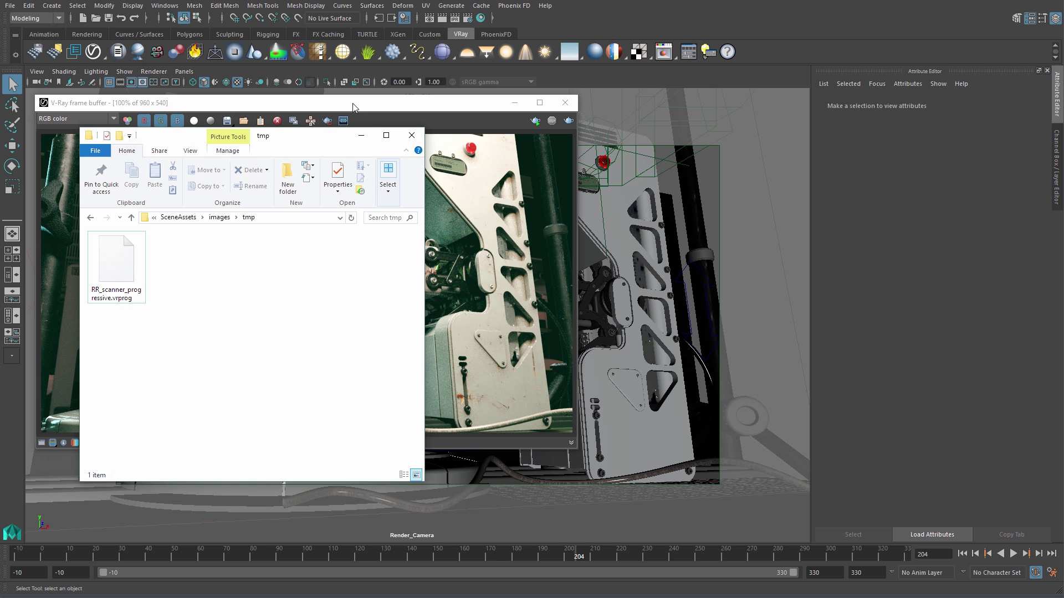
pyautogui.click(362, 136)
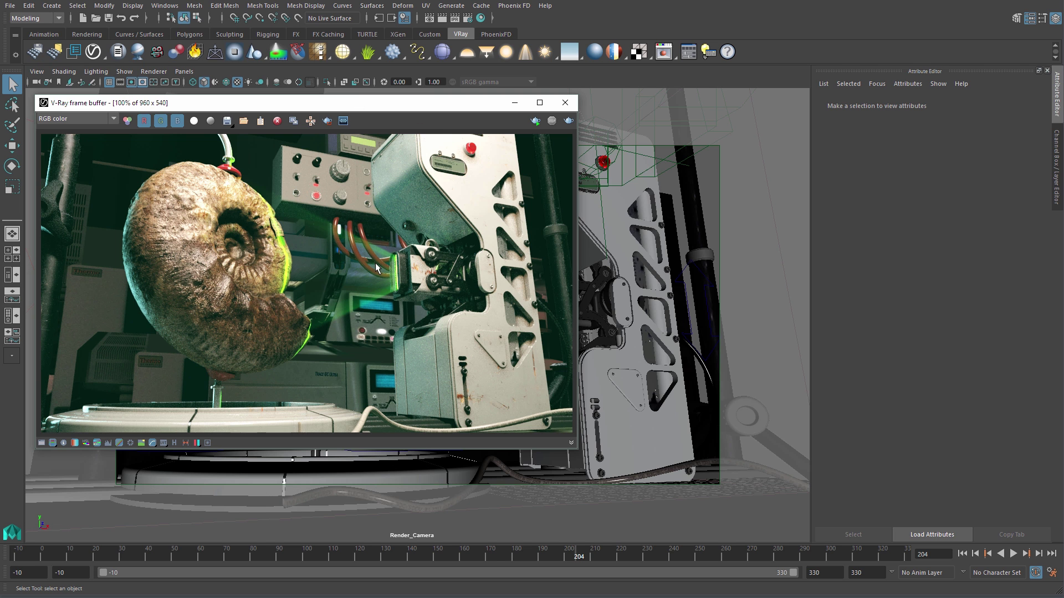
# Step: Resume the progressive render from the .vrprog file in the V-Ray frame buffer
pyautogui.click(568, 121)
# Step: View the rendered RR_scanner_progressive.png from the tmp folder, then close the photo viewer
pyautogui.hotkey('alt', 'Tab')
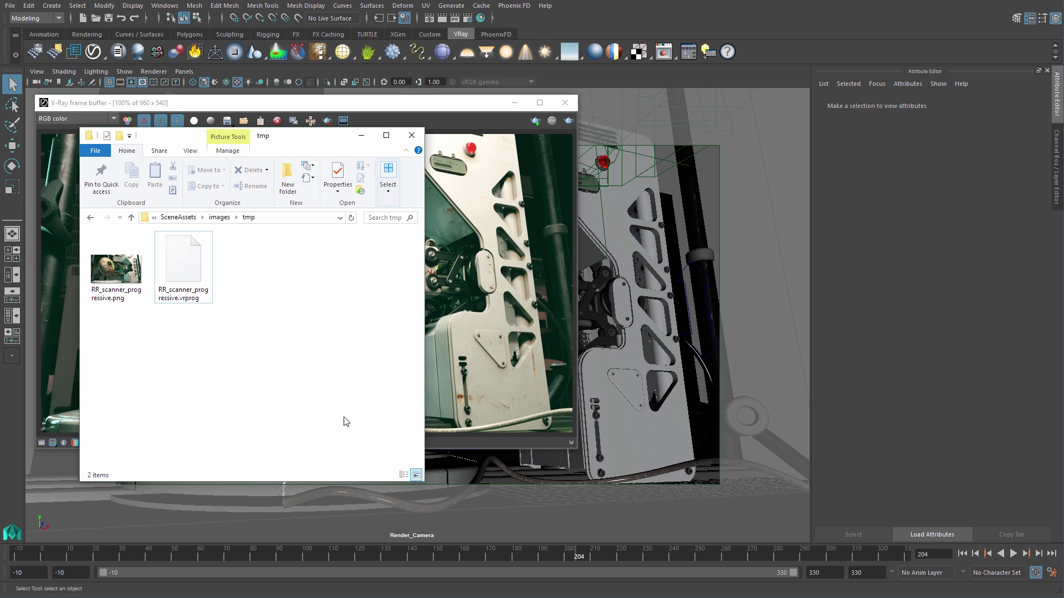
pyautogui.click(183, 294)
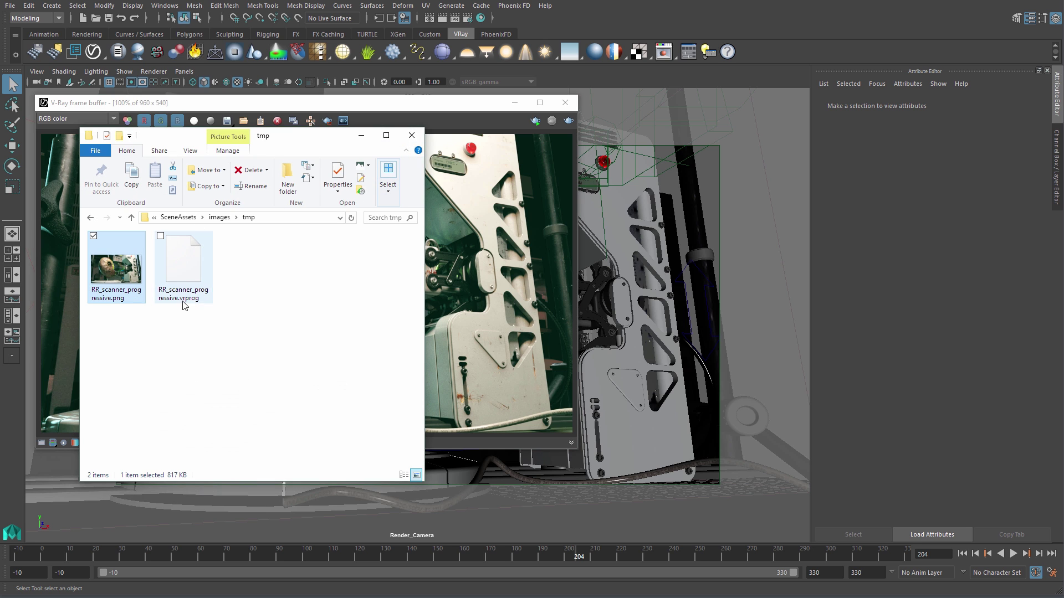
pyautogui.doubleClick(116, 271)
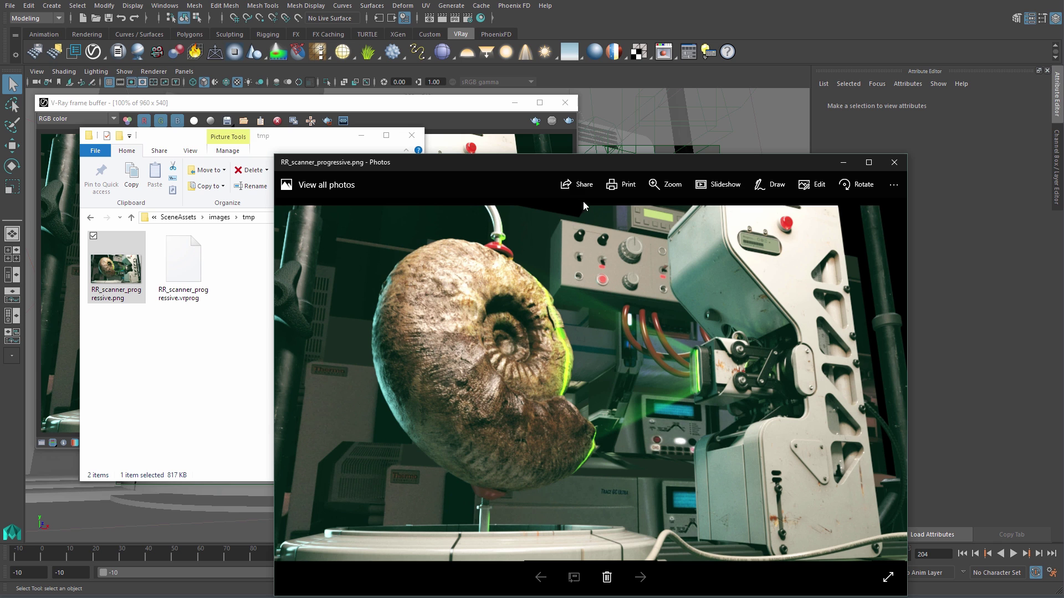
pyautogui.moveTo(752, 168); pyautogui.dragTo(768, 149)
pyautogui.click(912, 144)
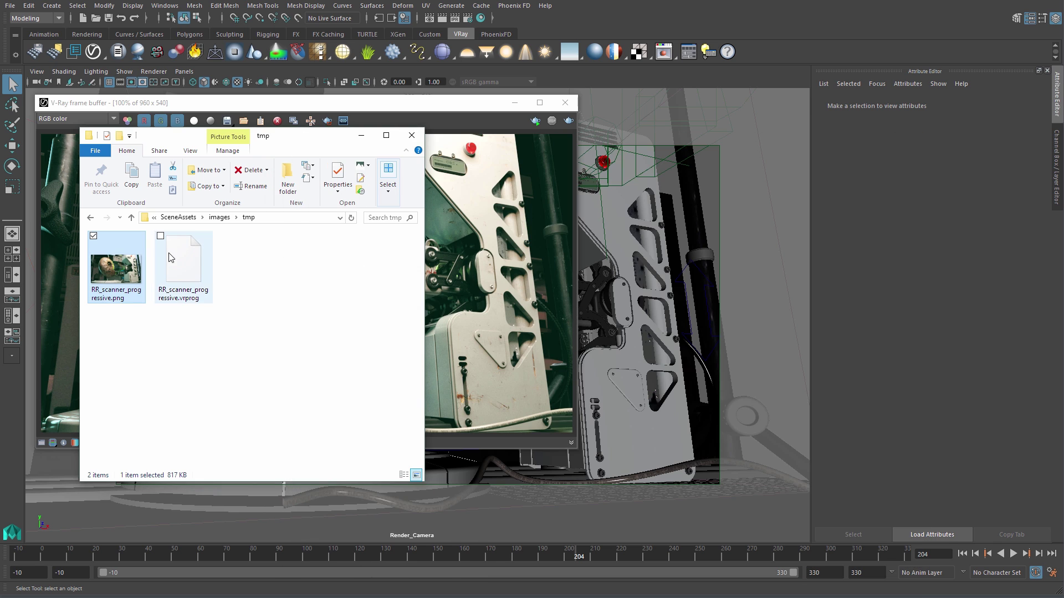
# Step: Minimize the tmp folder window and resume the scanner render in the frame buffer
pyautogui.click(170, 257)
pyautogui.click(341, 274)
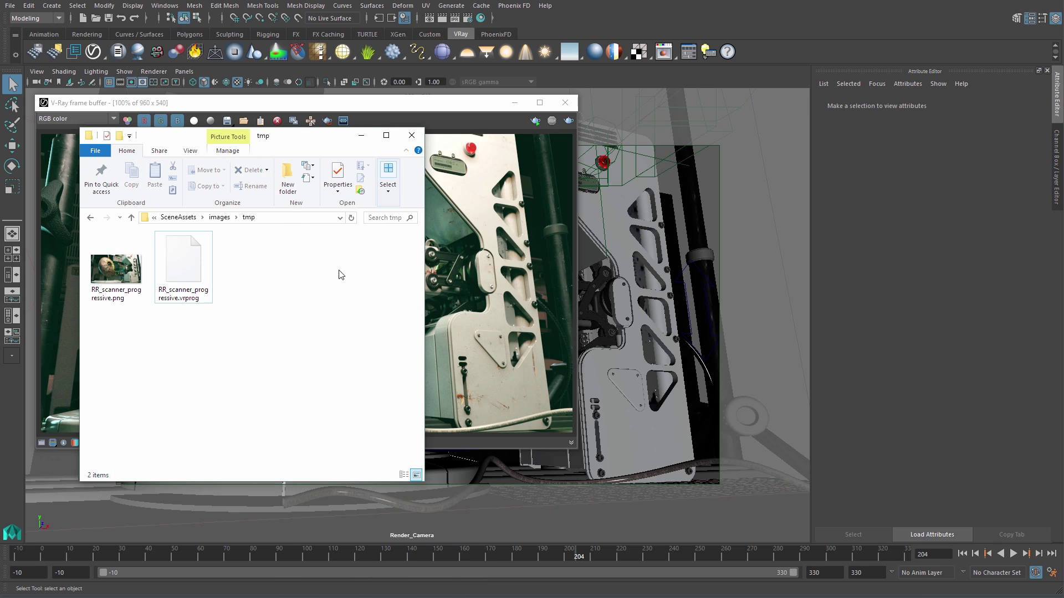
pyautogui.click(361, 135)
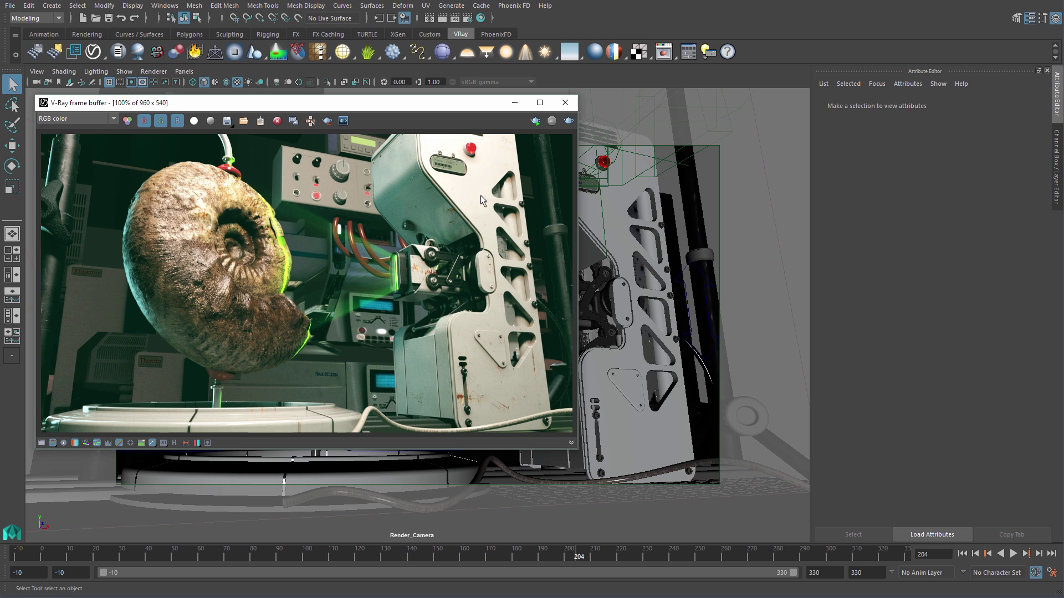
pyautogui.click(569, 120)
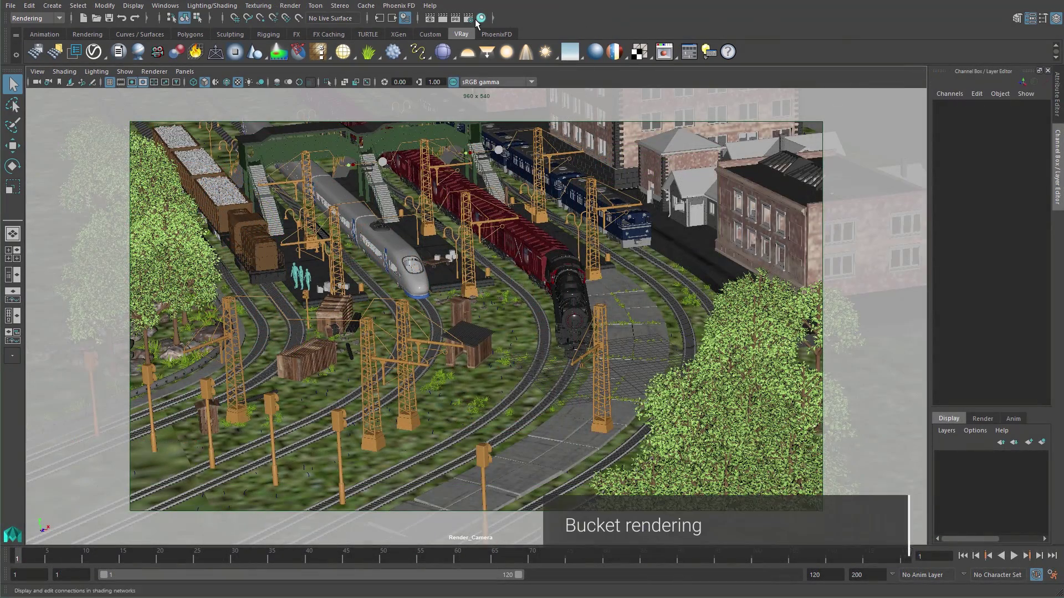
# Step: Tick Resumable rendering for the train-yard's RRbuckets exr output and view the Bucket image sampler
pyautogui.click(470, 21)
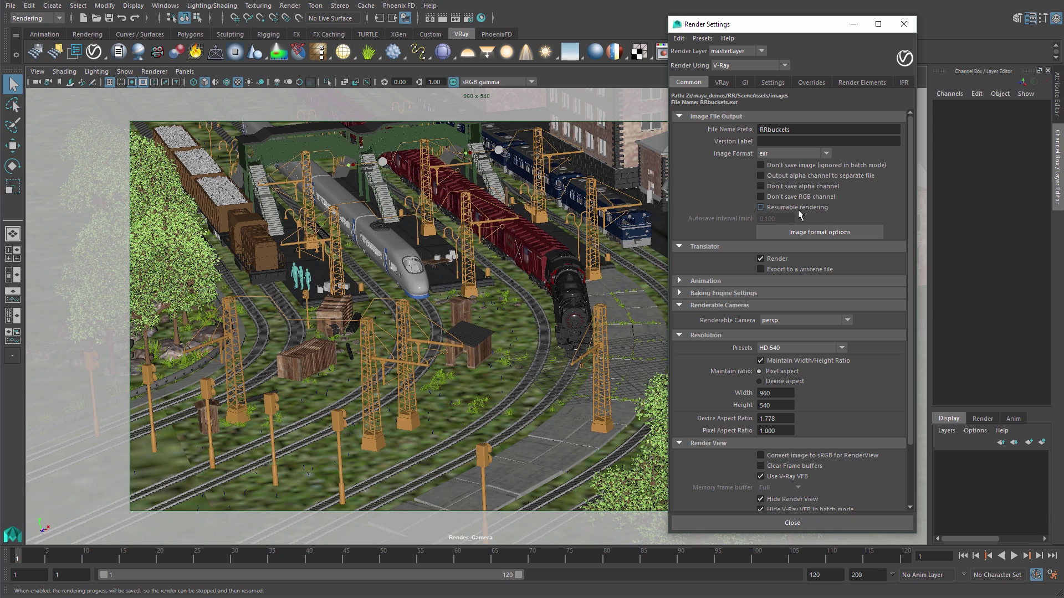
pyautogui.click(760, 208)
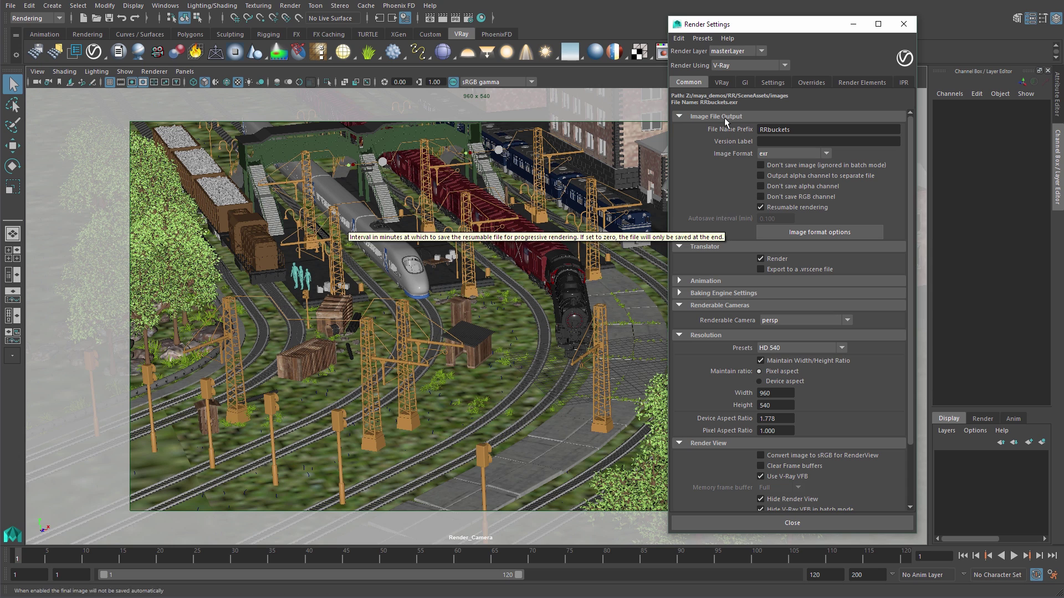
pyautogui.click(722, 83)
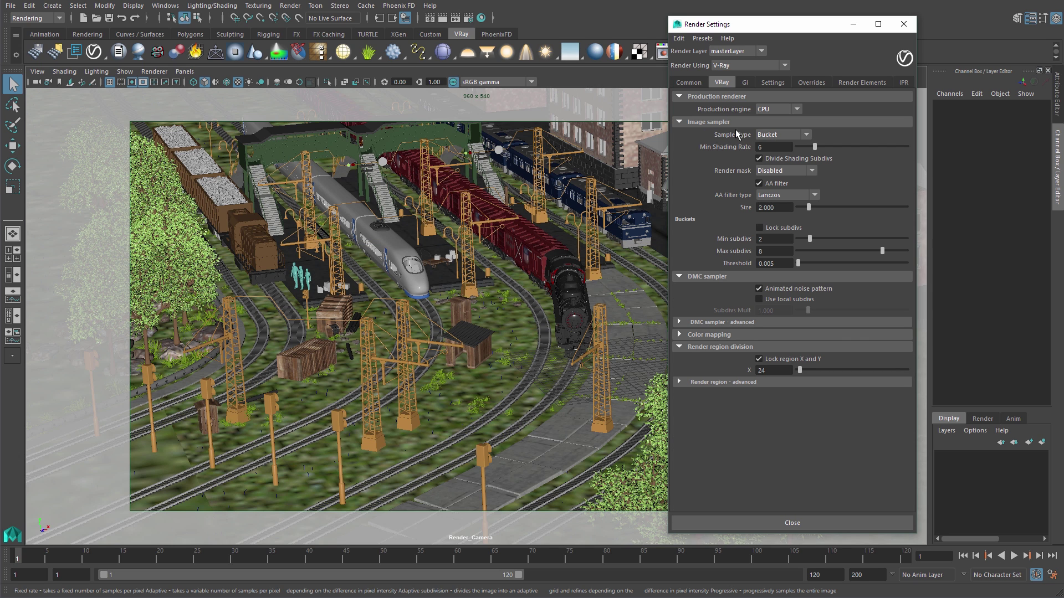
# Step: Review Brute force/Light cache GI and distributed rendering settings, then return to the Common tab
pyautogui.click(744, 83)
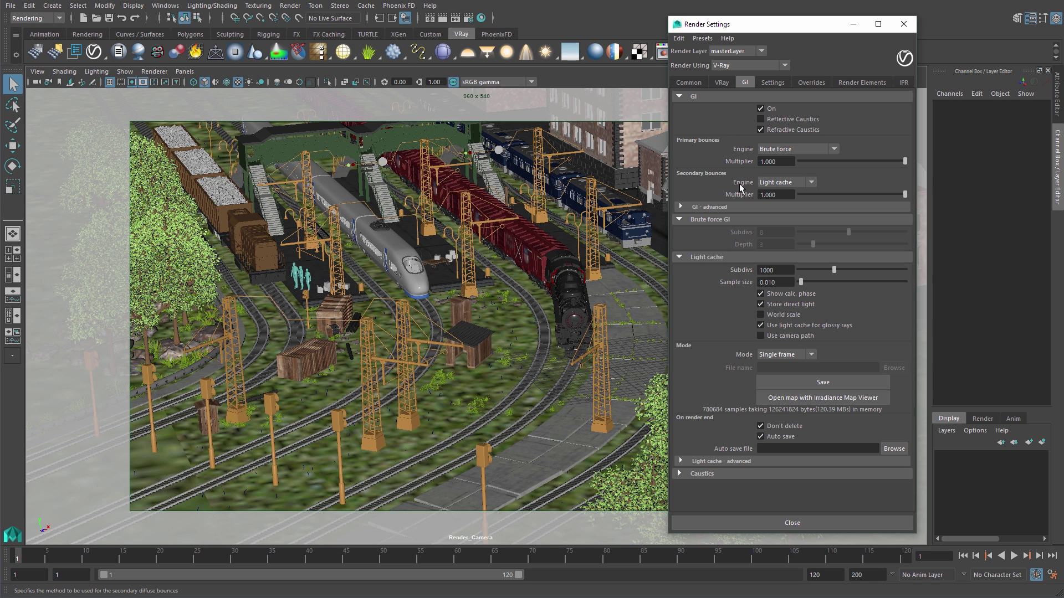
pyautogui.click(774, 82)
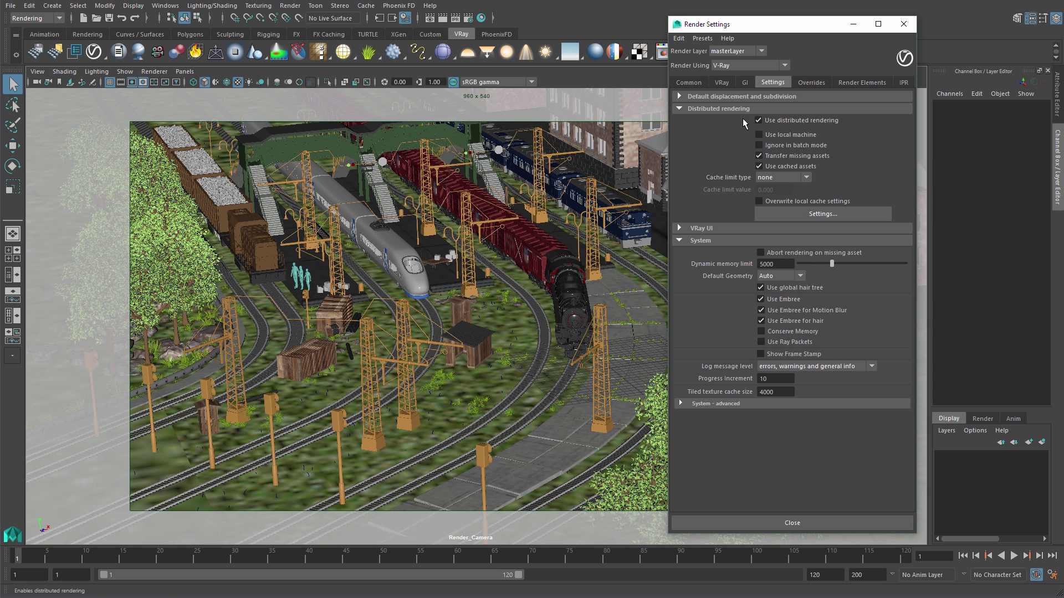
pyautogui.click(701, 83)
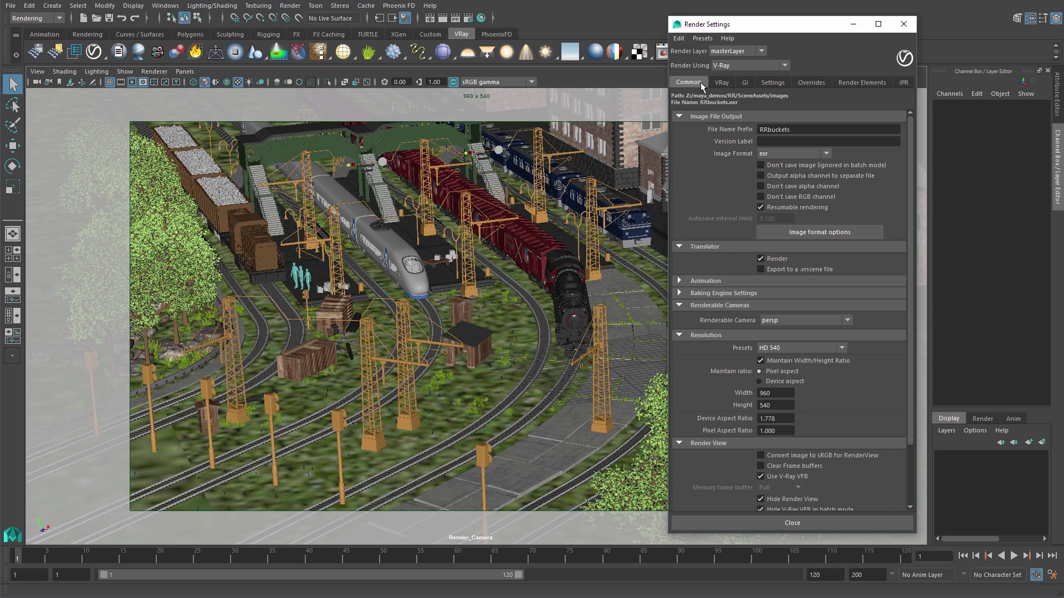
# Step: Keep exr output, start a bucket render of the train yard, and stop it around 11%
pyautogui.click(775, 152)
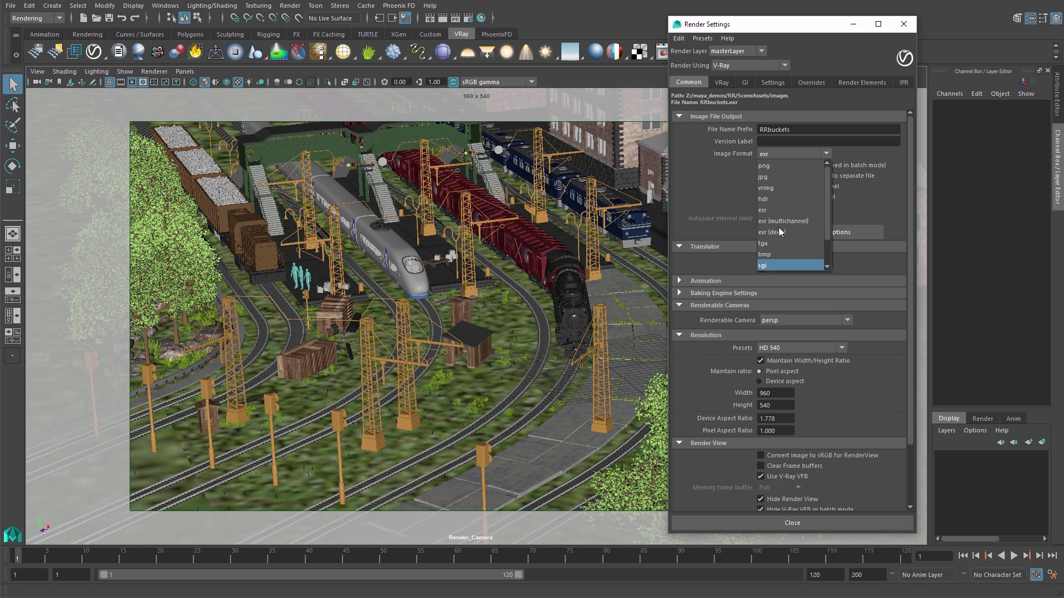
pyautogui.click(779, 154)
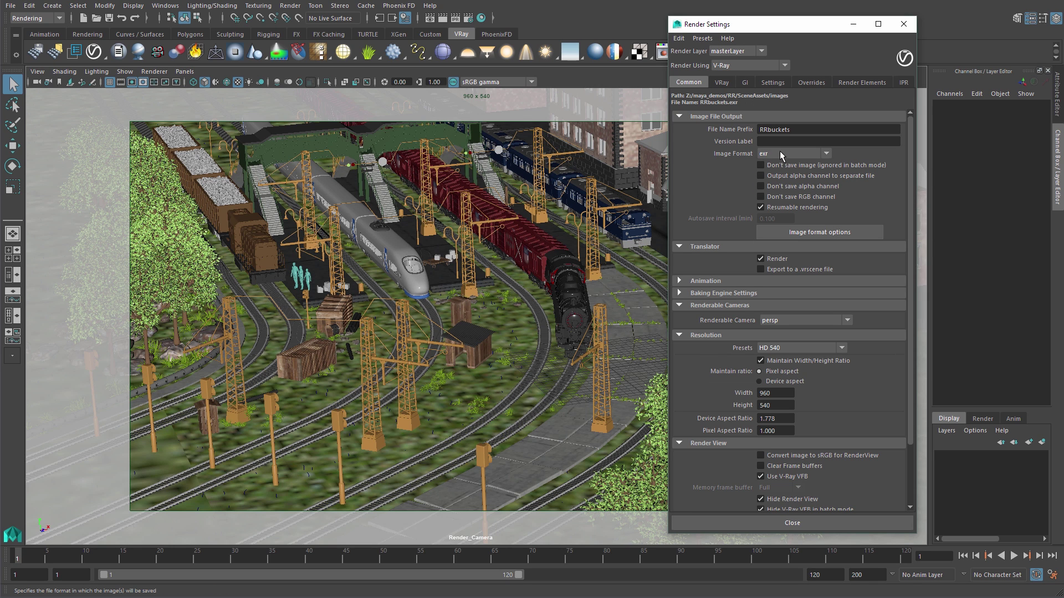
pyautogui.click(901, 24)
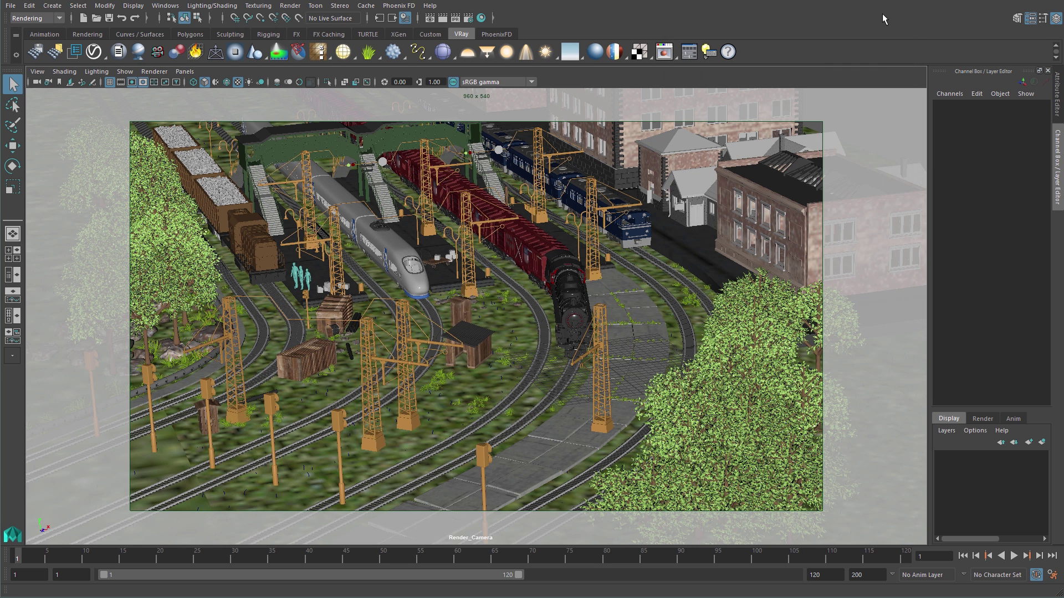
pyautogui.click(455, 17)
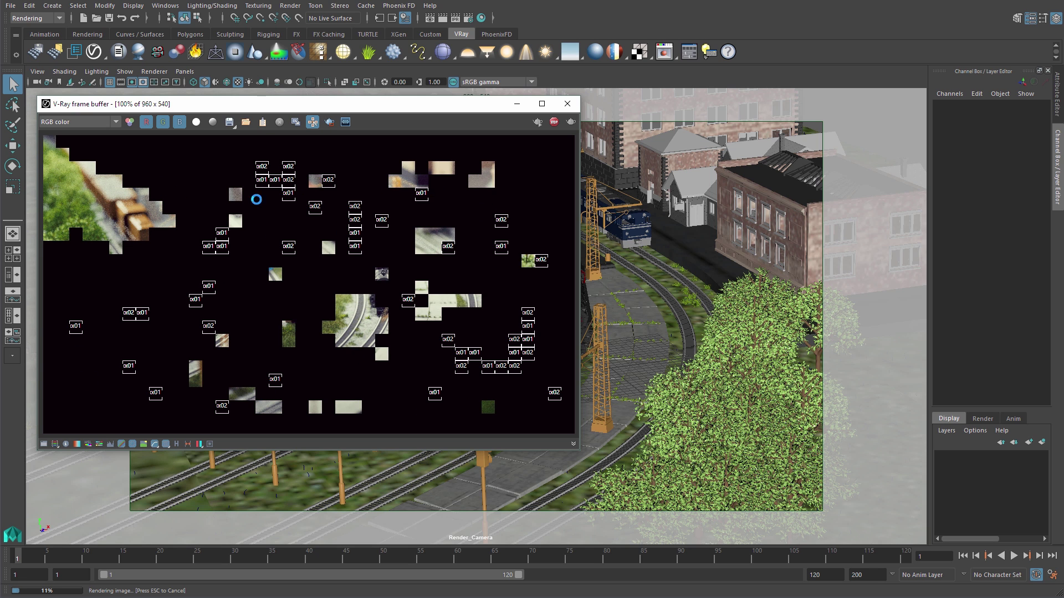
pyautogui.click(553, 122)
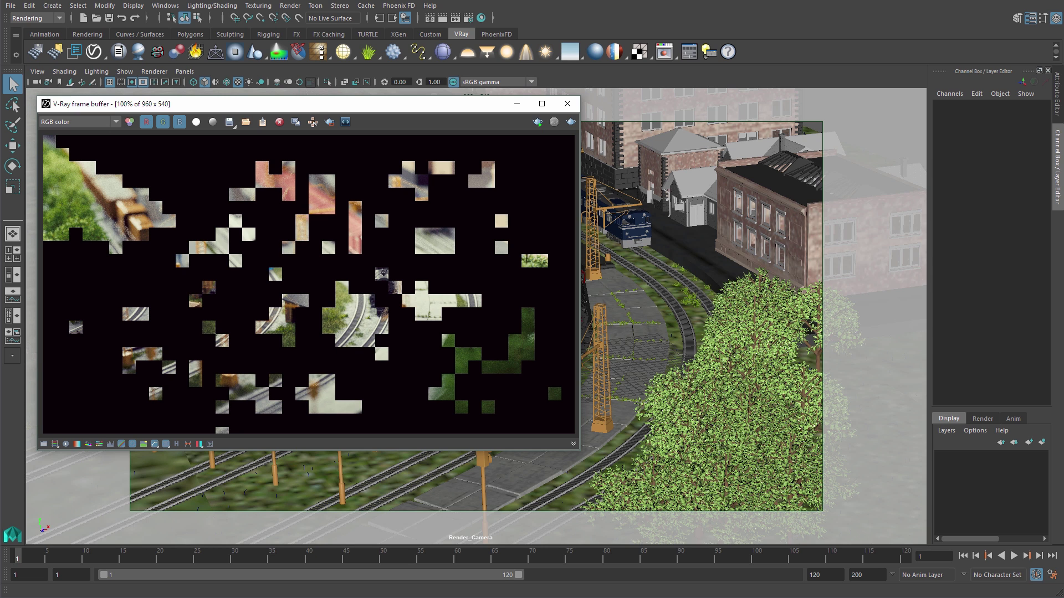
# Step: Confirm RRbuckets.vrimg (83.8 MB) was saved in images/tmp, then minimize Explorer
pyautogui.doubleClick(366, 237)
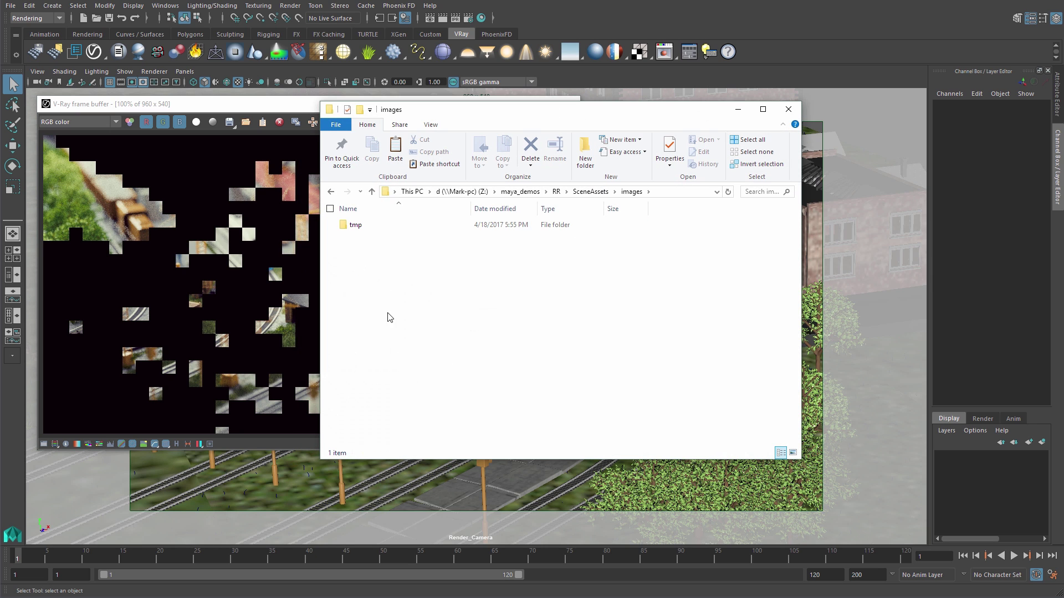
pyautogui.doubleClick(366, 226)
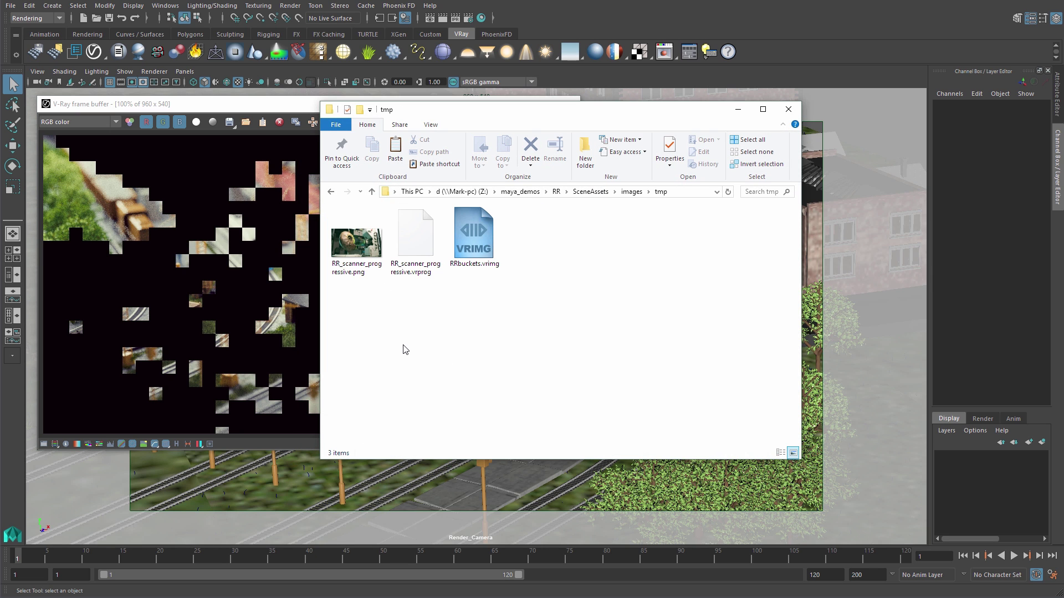
pyautogui.click(471, 249)
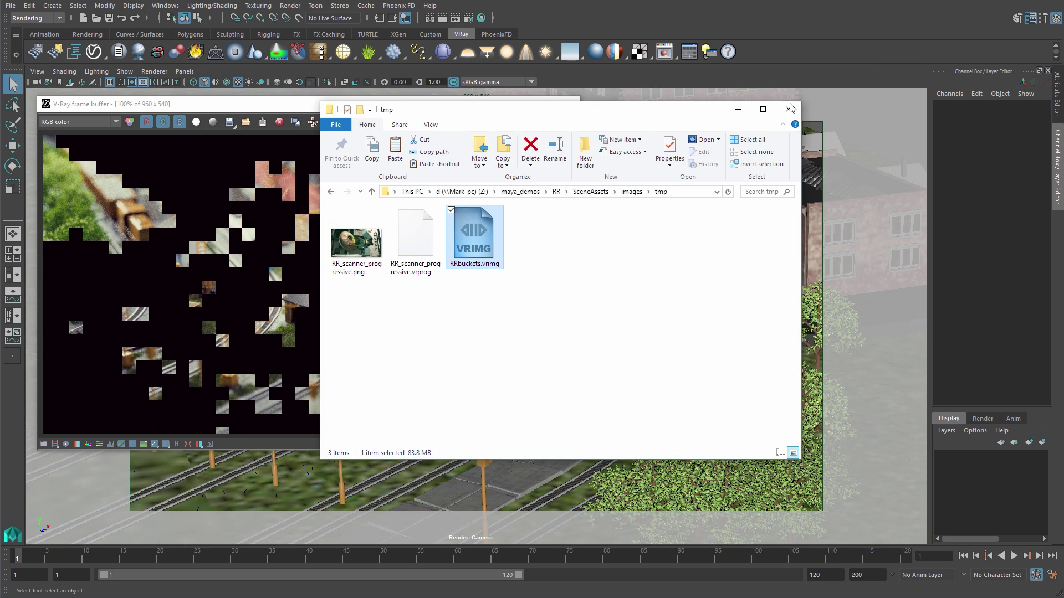
pyautogui.click(738, 112)
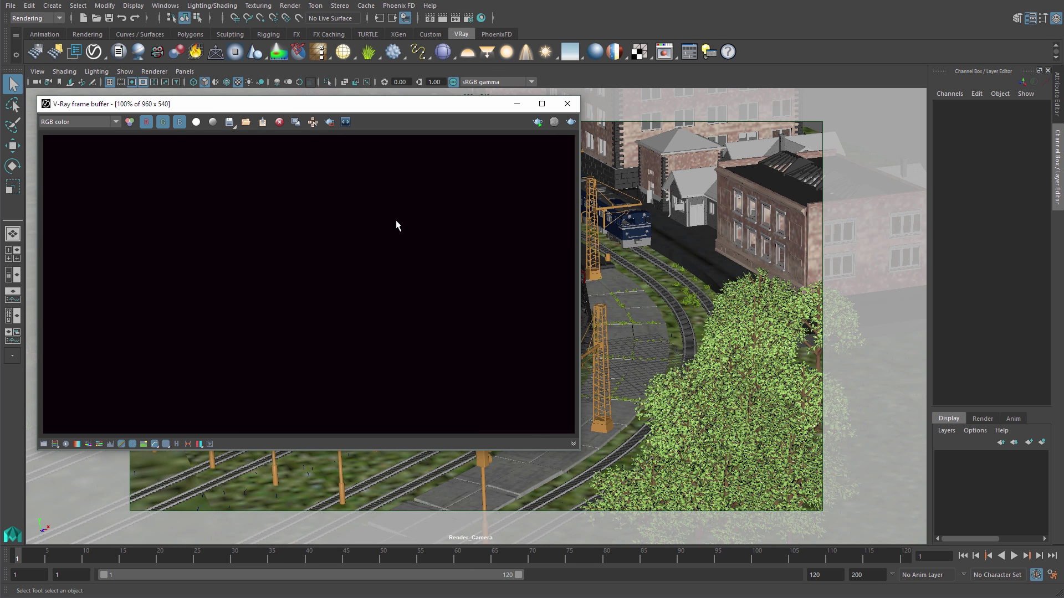
# Step: Resume the train-yard bucket render from the saved progress and watch it complete
pyautogui.click(571, 122)
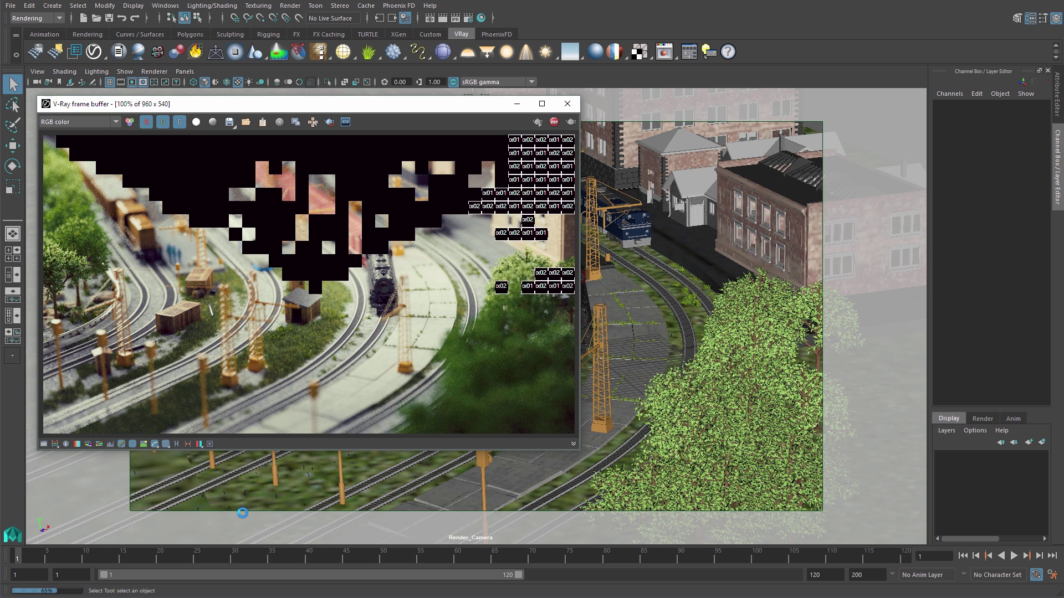
pyautogui.moveTo(558, 111); pyautogui.dragTo(729, 177)
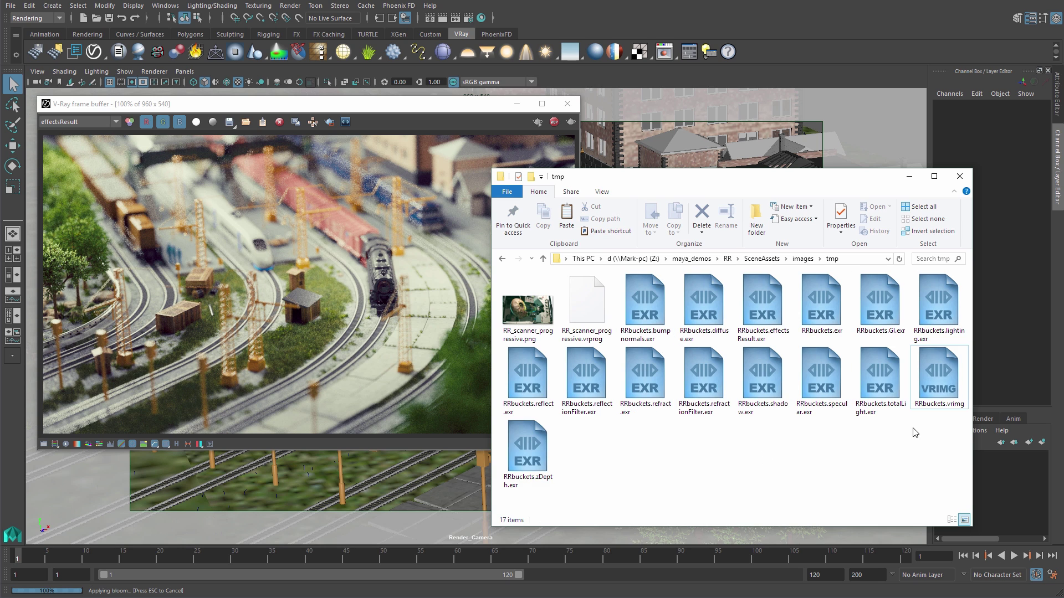
# Step: Check RRbuckets.vrimg's size and open RRbuckets.exr in Pdplayer
pyautogui.click(927, 397)
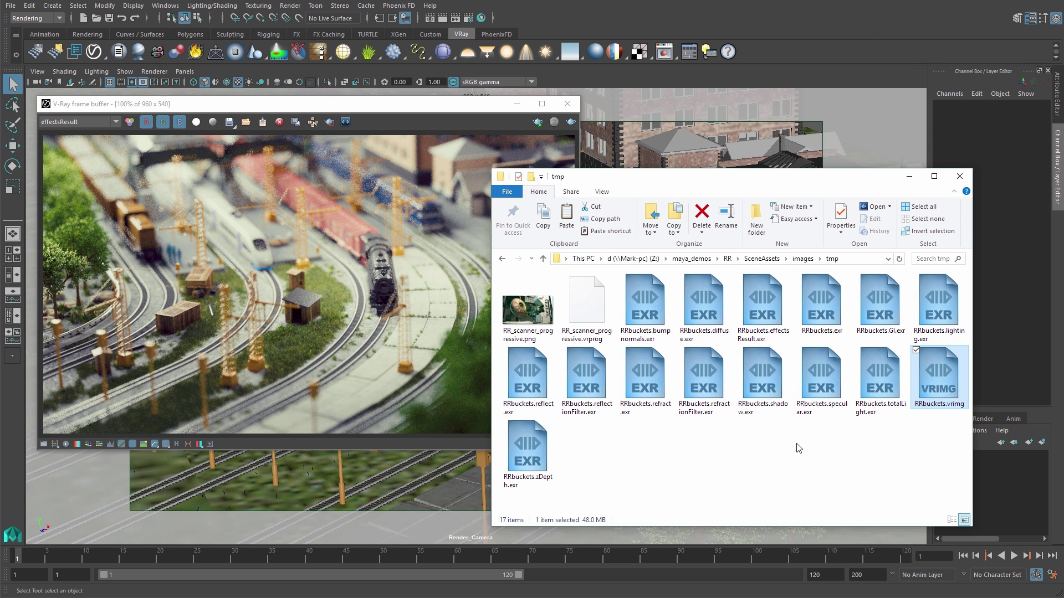
pyautogui.doubleClick(821, 305)
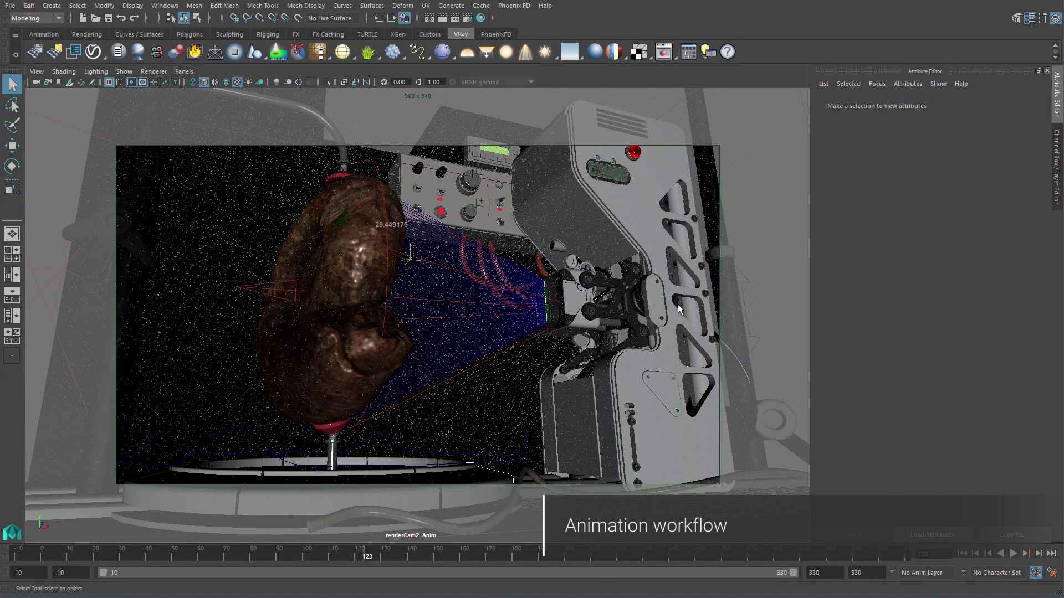
# Step: Enable resumable rendering and set Standard animation from frame 40 to 160
pyautogui.click(469, 18)
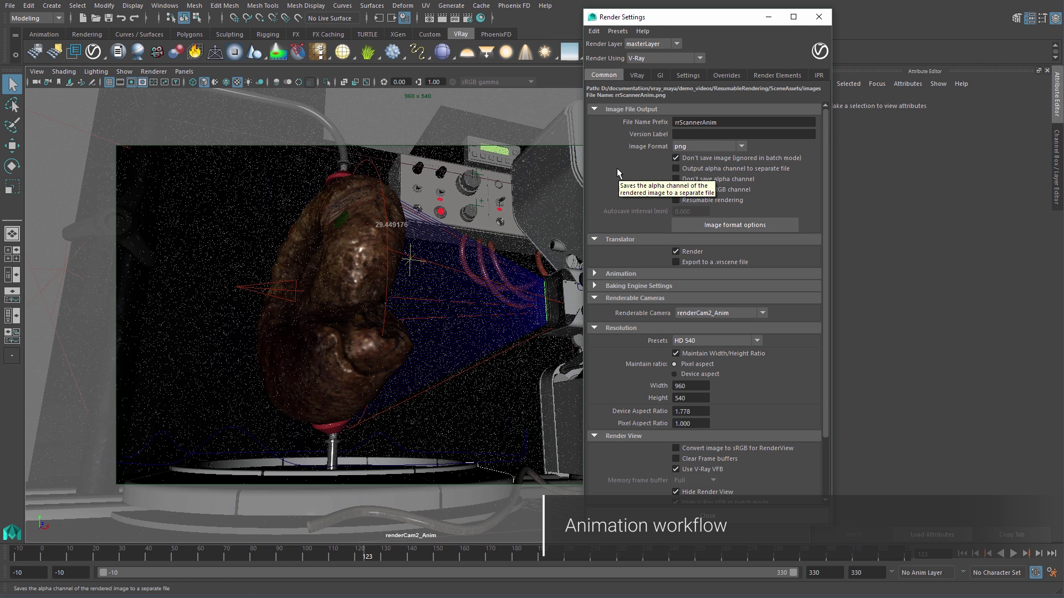
pyautogui.click(684, 202)
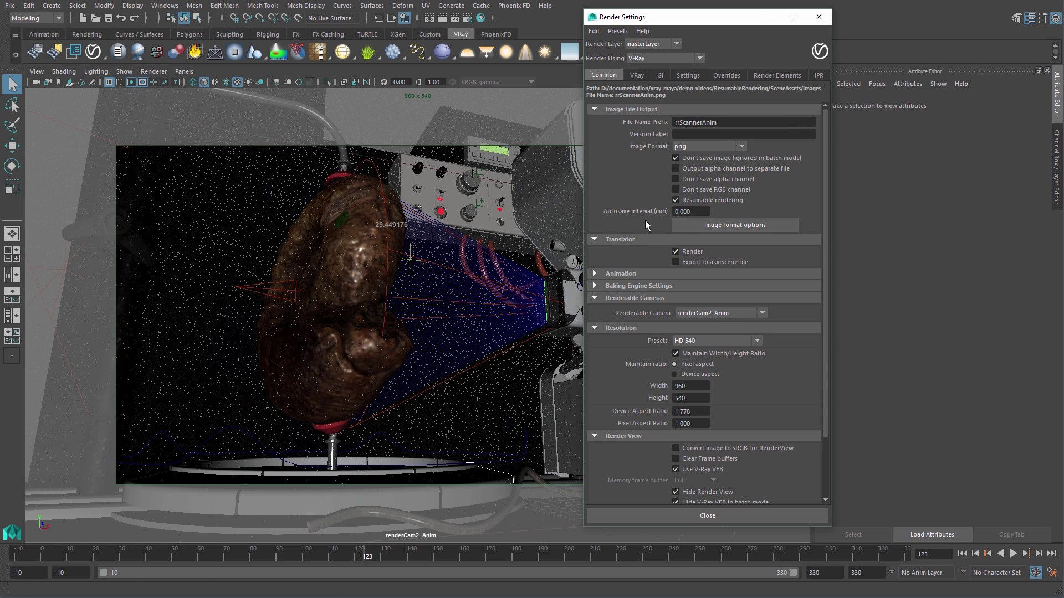
pyautogui.click(620, 274)
pyautogui.click(694, 287)
pyautogui.click(710, 314)
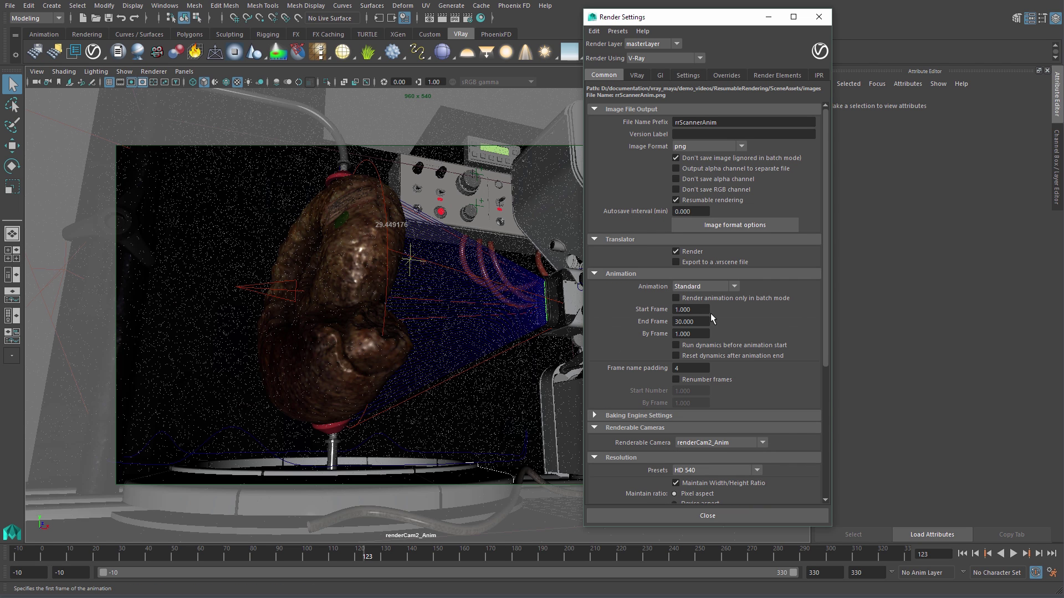
pyautogui.write('40')
pyautogui.press('Tab')
pyautogui.write('160')
pyautogui.press('Return')
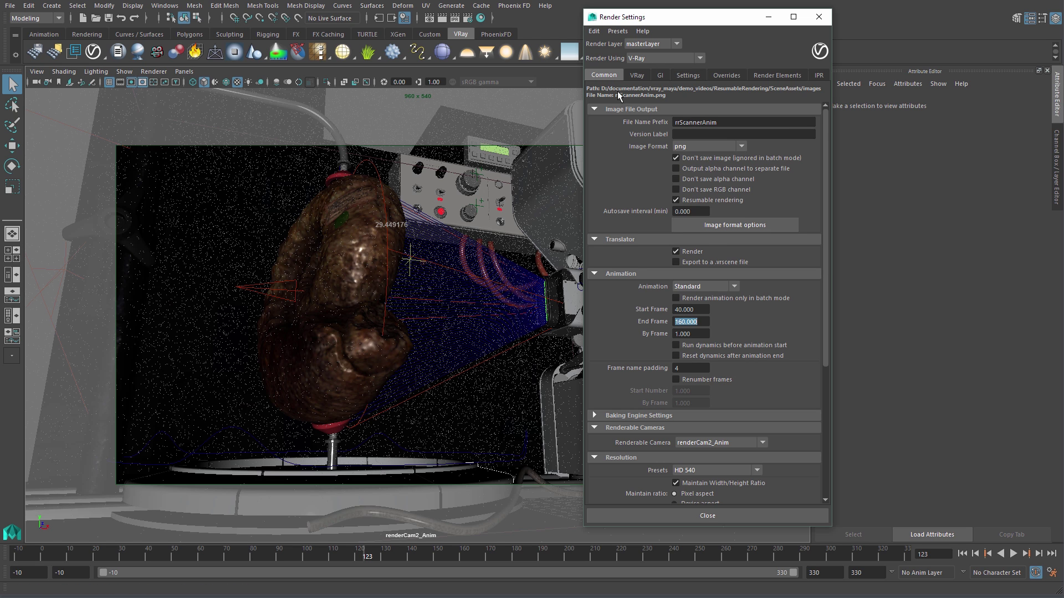
# Step: Limit the V-Ray max render time to 1 minute per frame
pyautogui.click(637, 75)
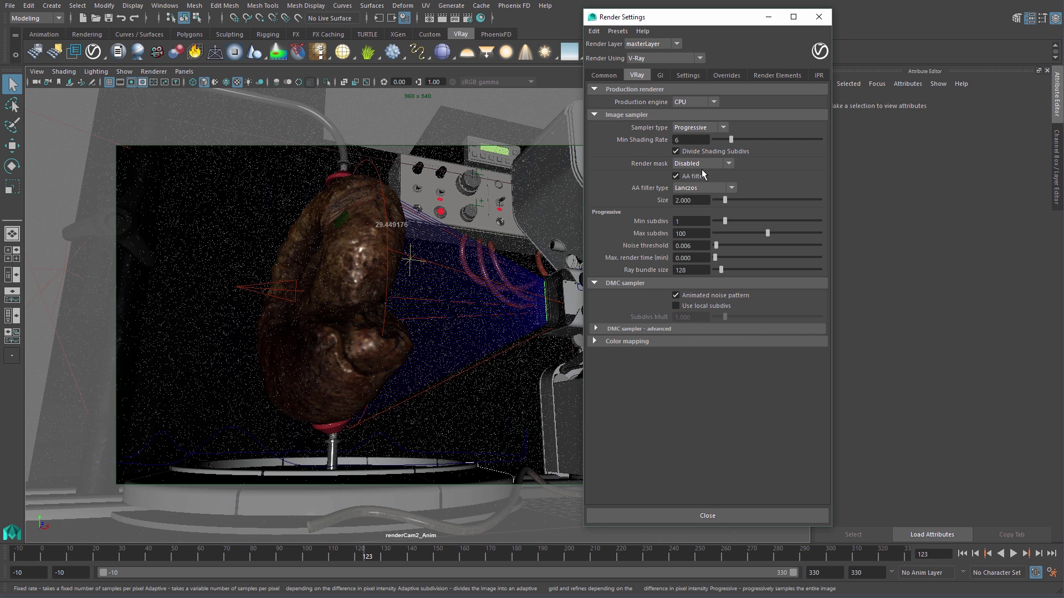
pyautogui.click(701, 258)
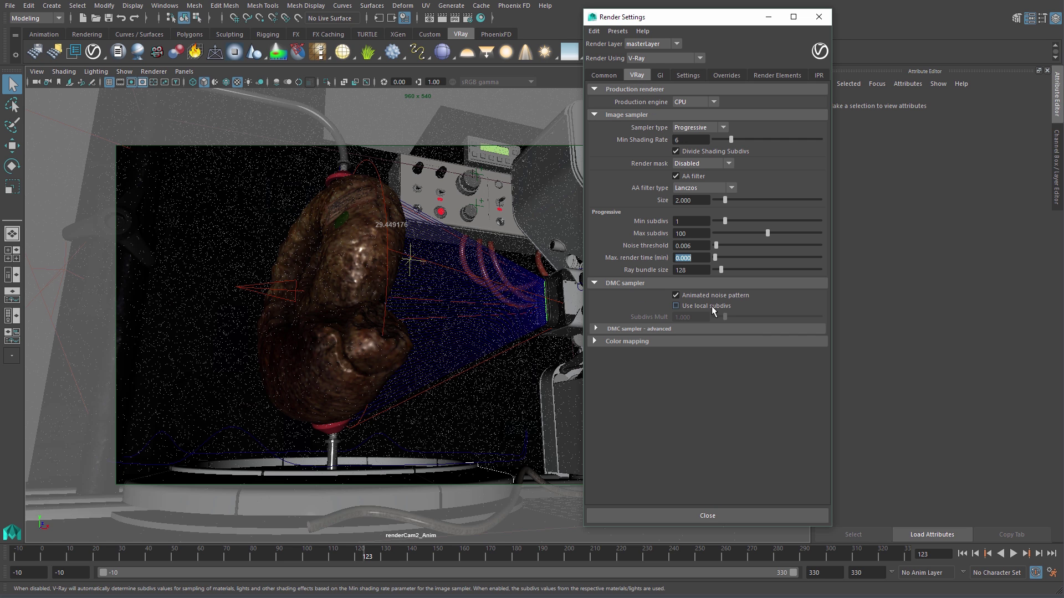
pyautogui.write('1')
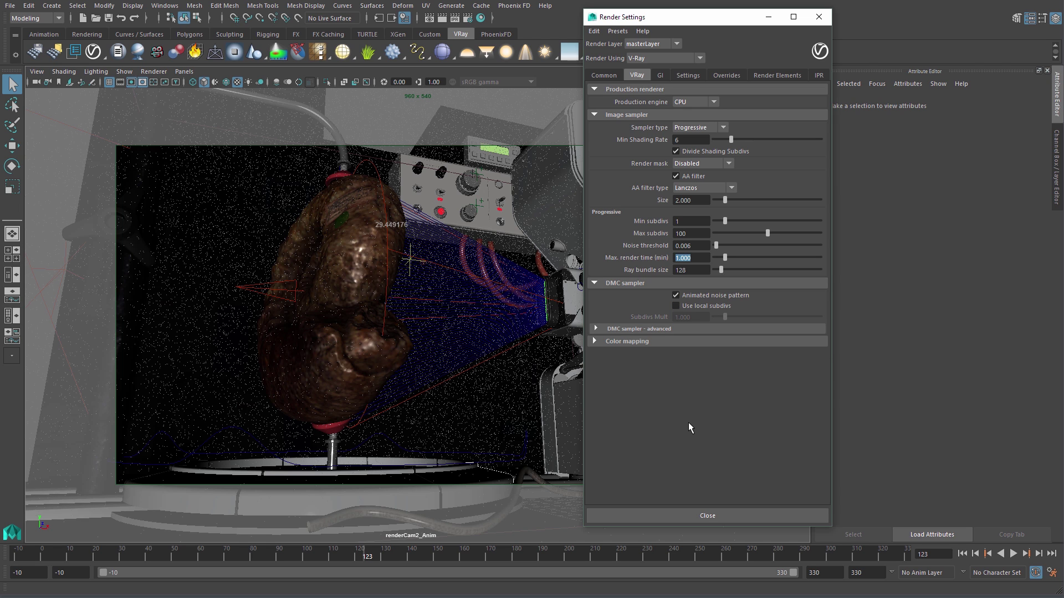
pyautogui.click(604, 74)
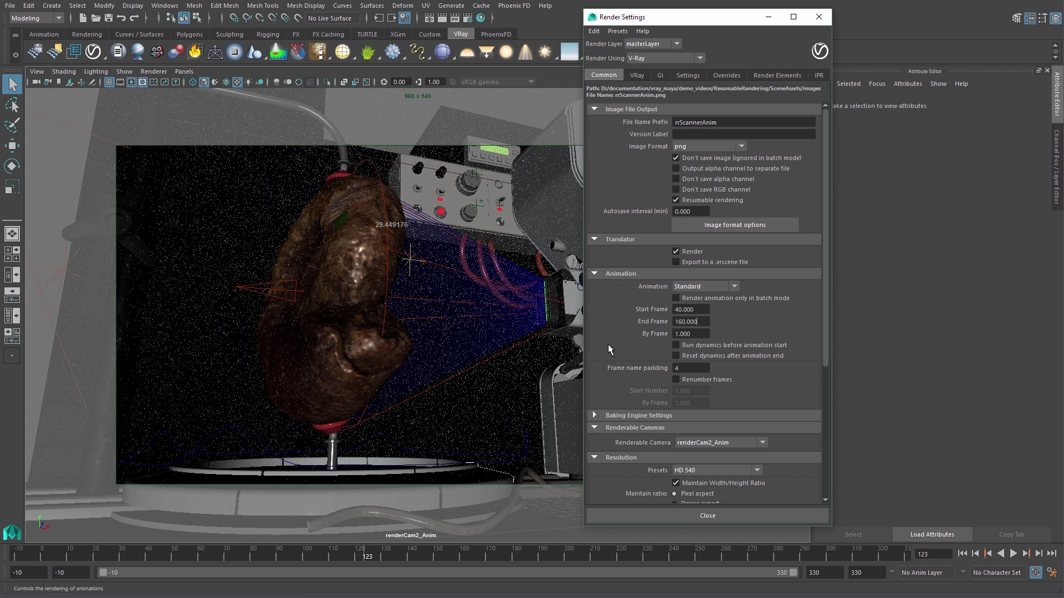
pyautogui.click(639, 515)
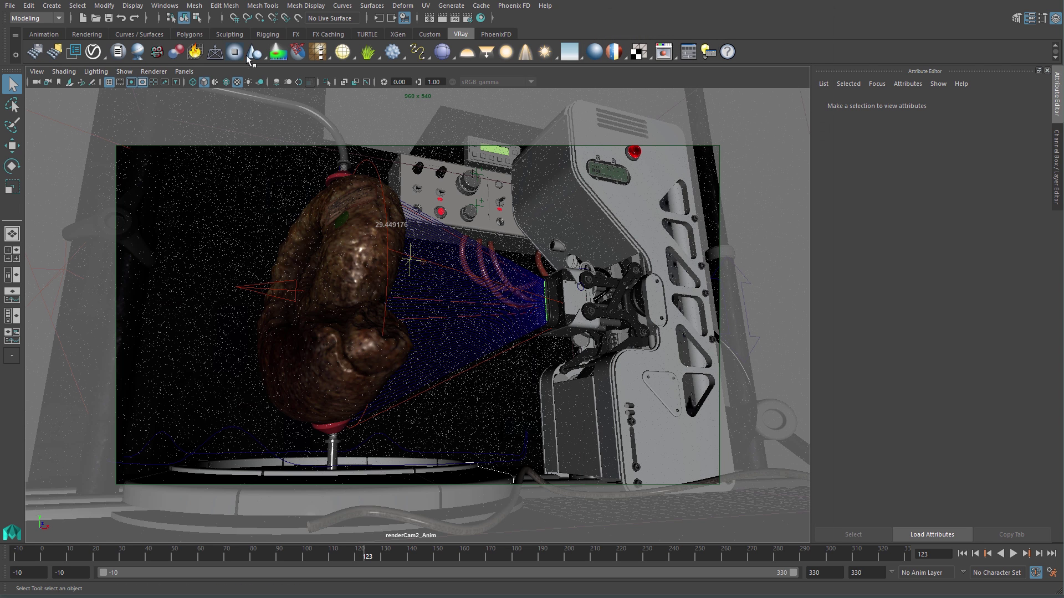
# Step: Switch to the Rendering menu set and start a Batch Render of the animation
pyautogui.click(36, 18)
pyautogui.click(33, 67)
pyautogui.click(296, 6)
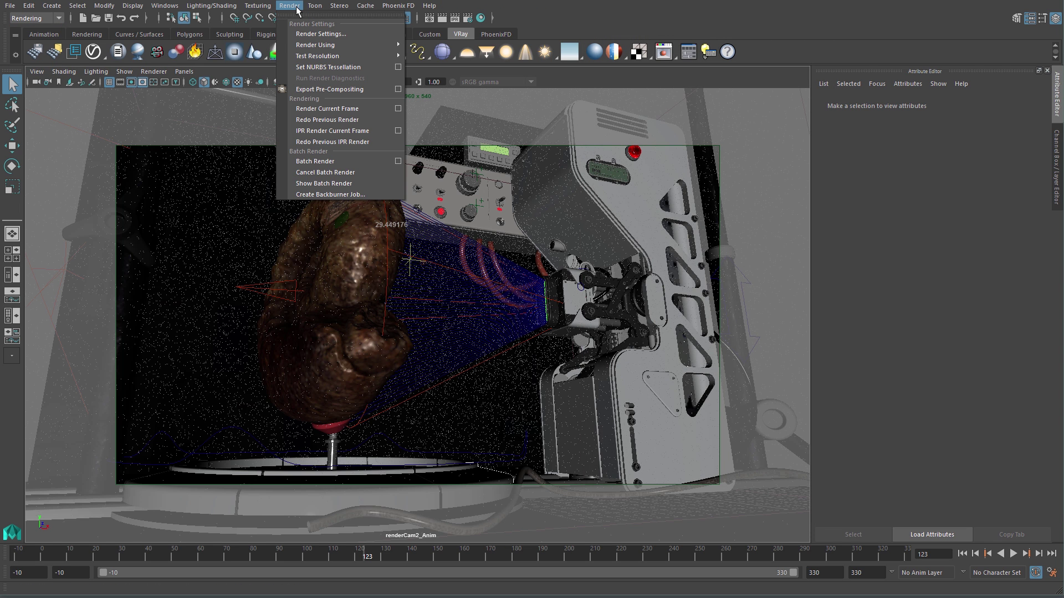
pyautogui.click(350, 161)
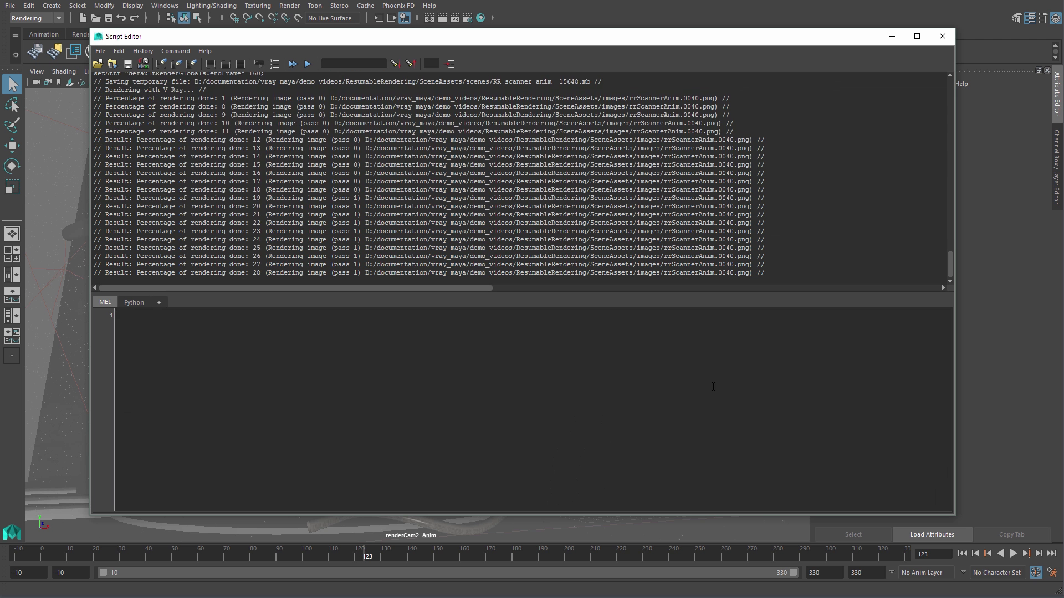
# Step: Open rrScannerAnim.0040.png from the images folder in Pdplayer
pyautogui.hotkey('alt', 'Tab')
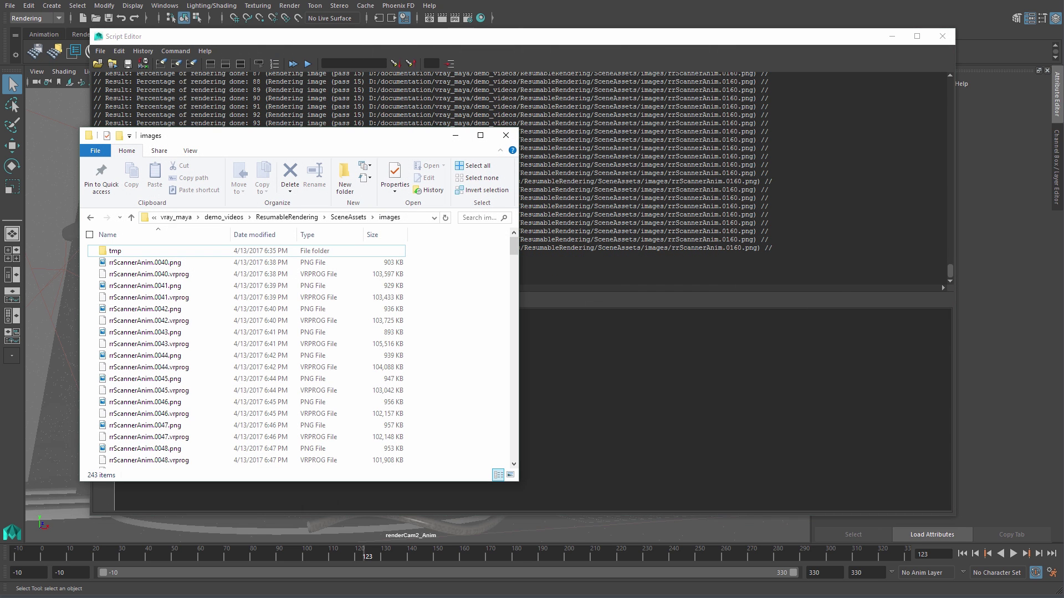
pyautogui.click(192, 275)
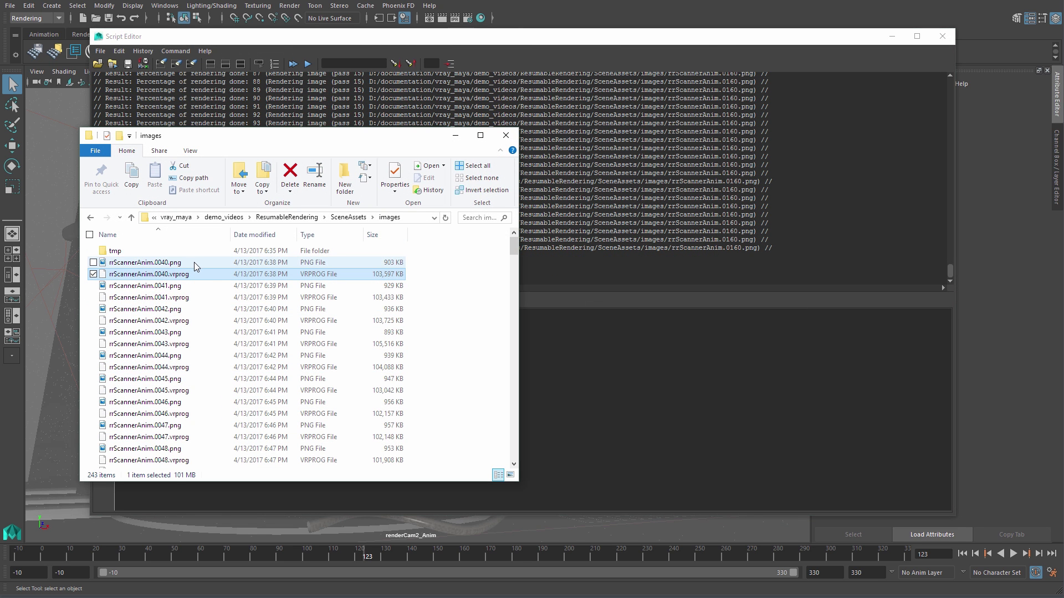
pyautogui.click(193, 264)
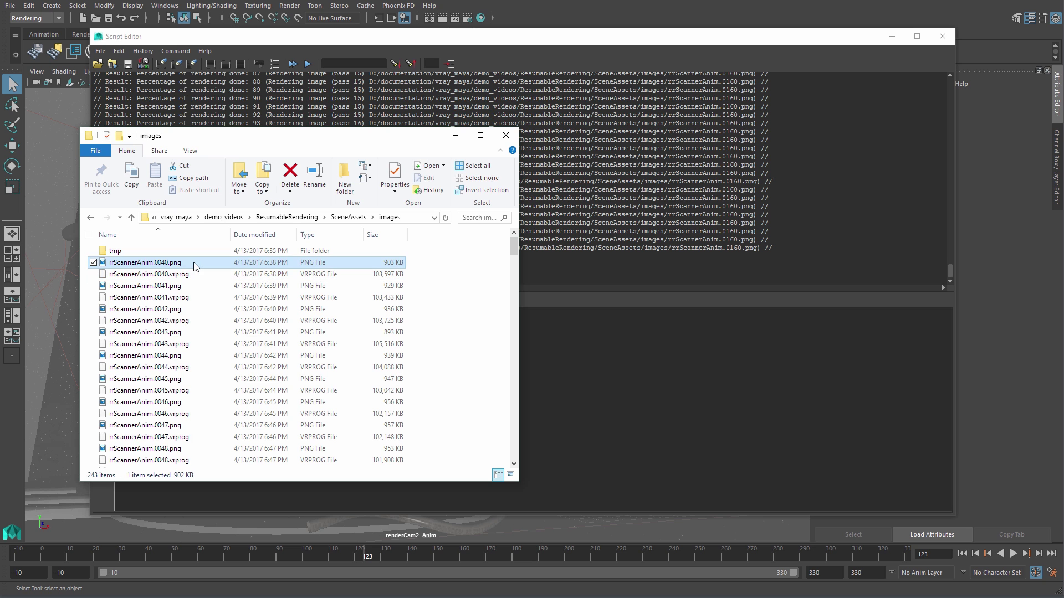
pyautogui.doubleClick(103, 265)
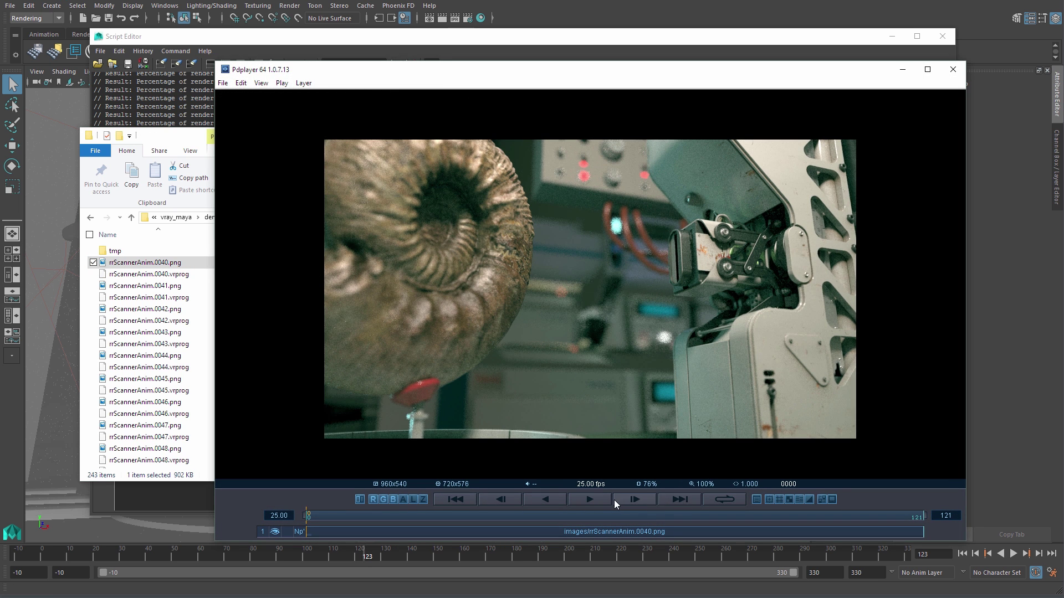
# Step: Play back the rendered rrScannerAnim image sequence in Pdplayer
pyautogui.click(588, 501)
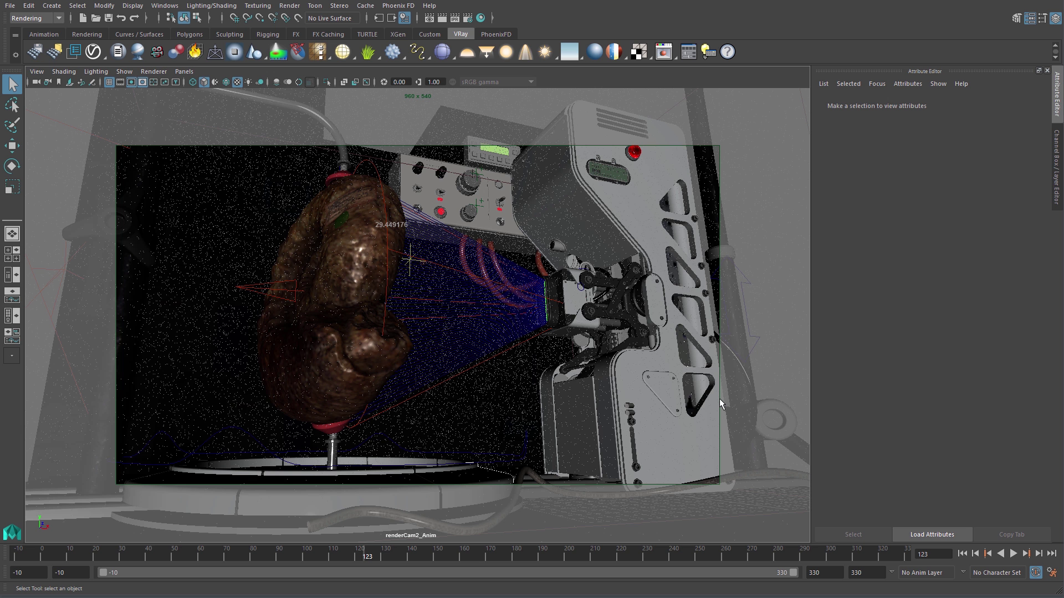
# Step: Raise the V-Ray max render time to 2 minutes in Render Settings
pyautogui.click(468, 18)
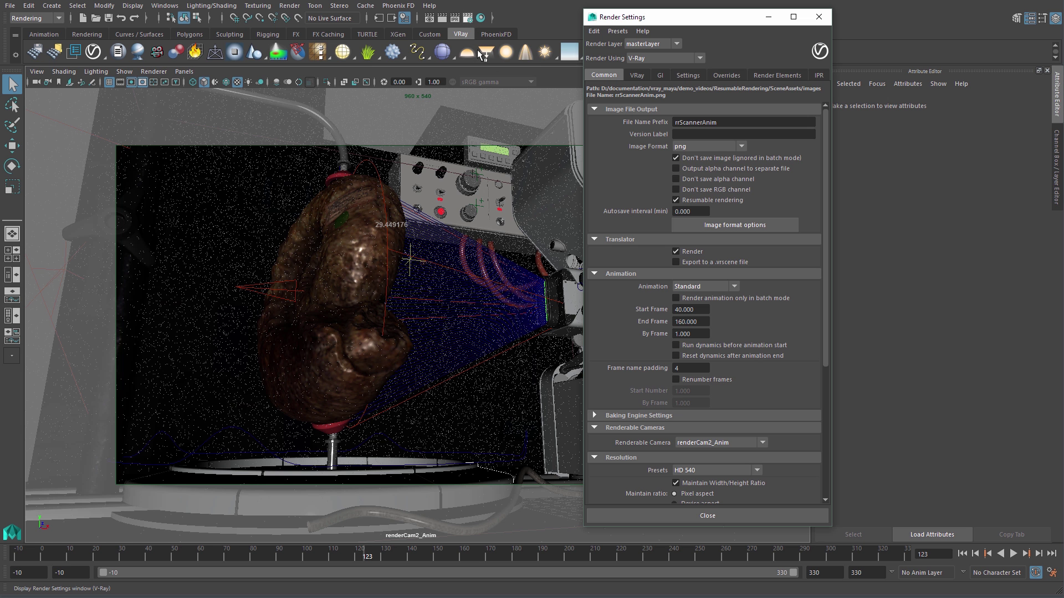
pyautogui.click(637, 75)
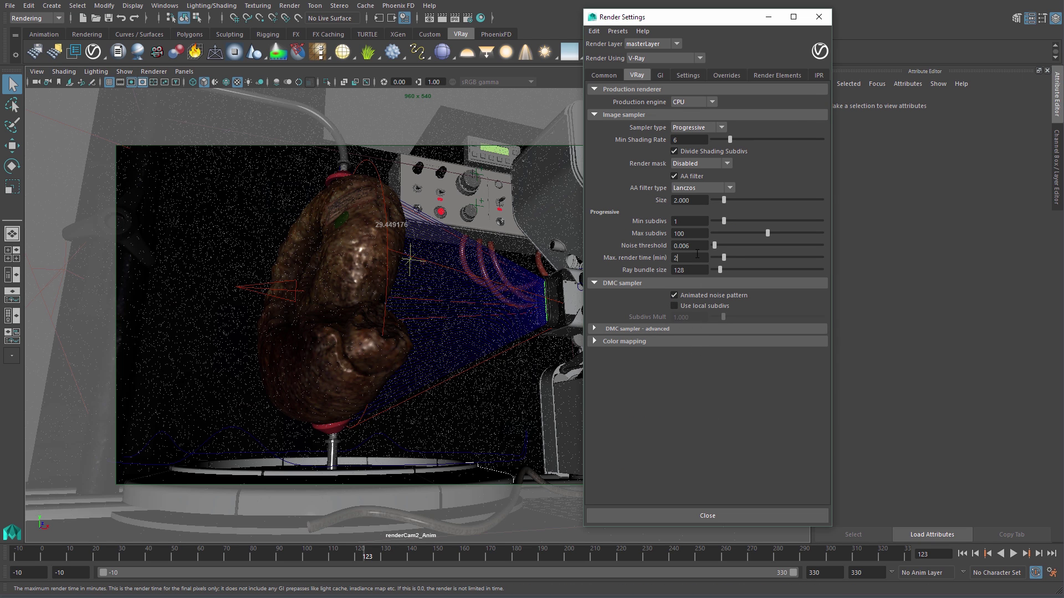
pyautogui.click(605, 75)
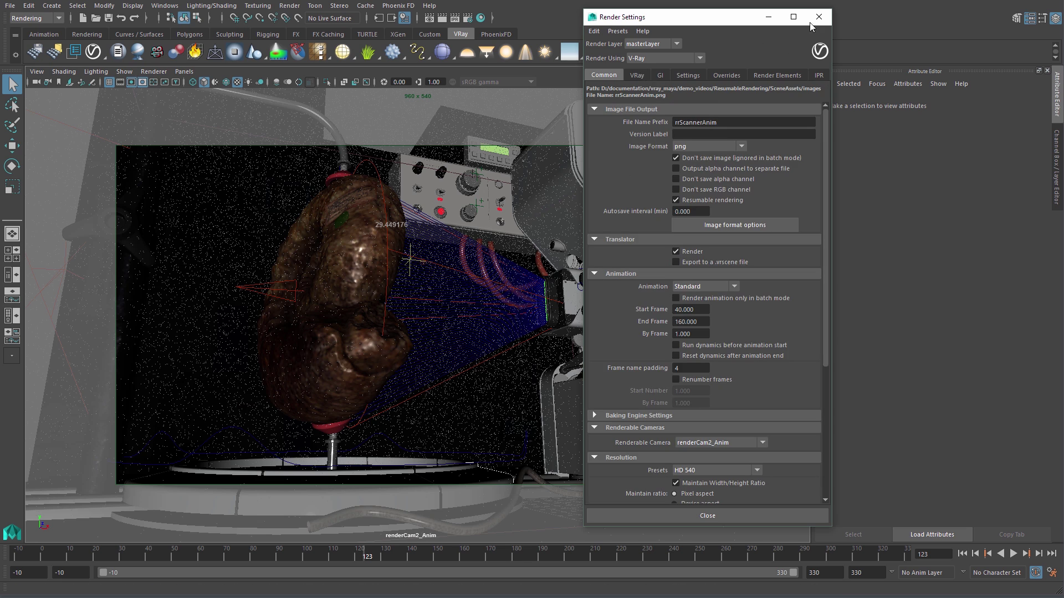
pyautogui.click(817, 17)
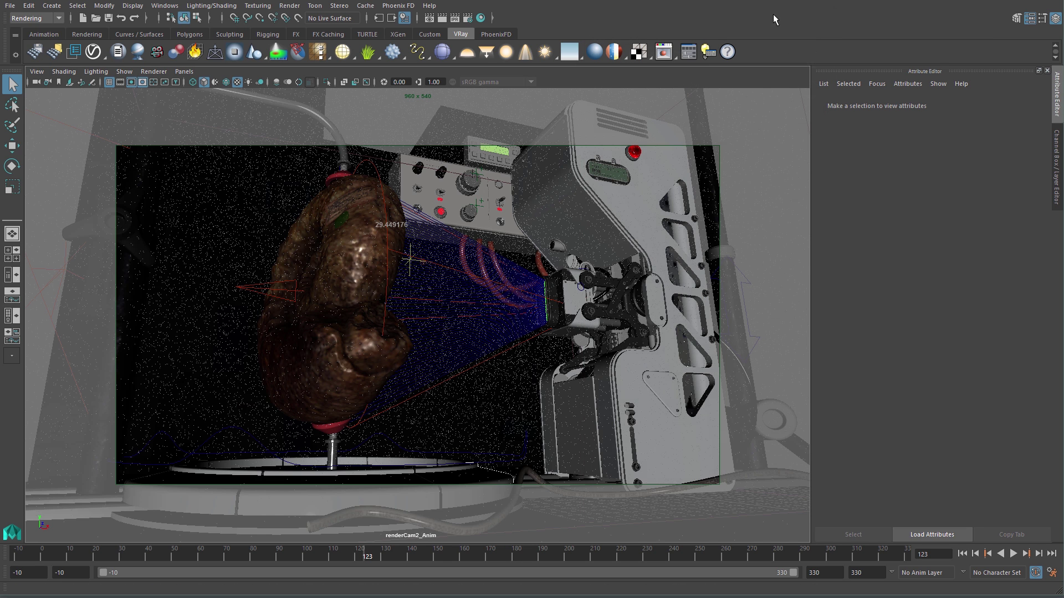
# Step: Batch-render the animation again to resume the frames, then close the progress log
pyautogui.click(289, 6)
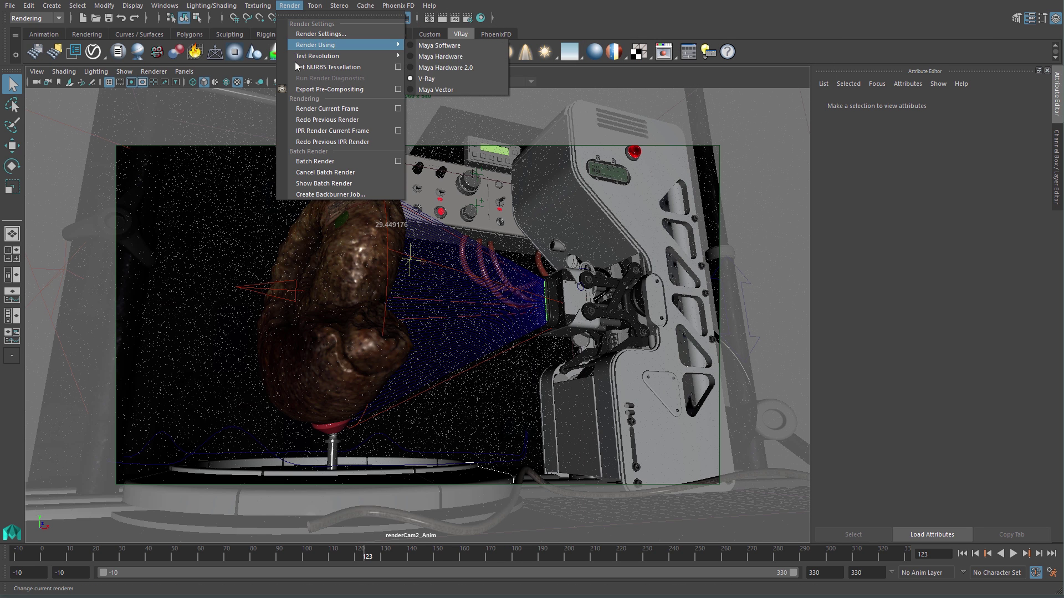
pyautogui.click(314, 162)
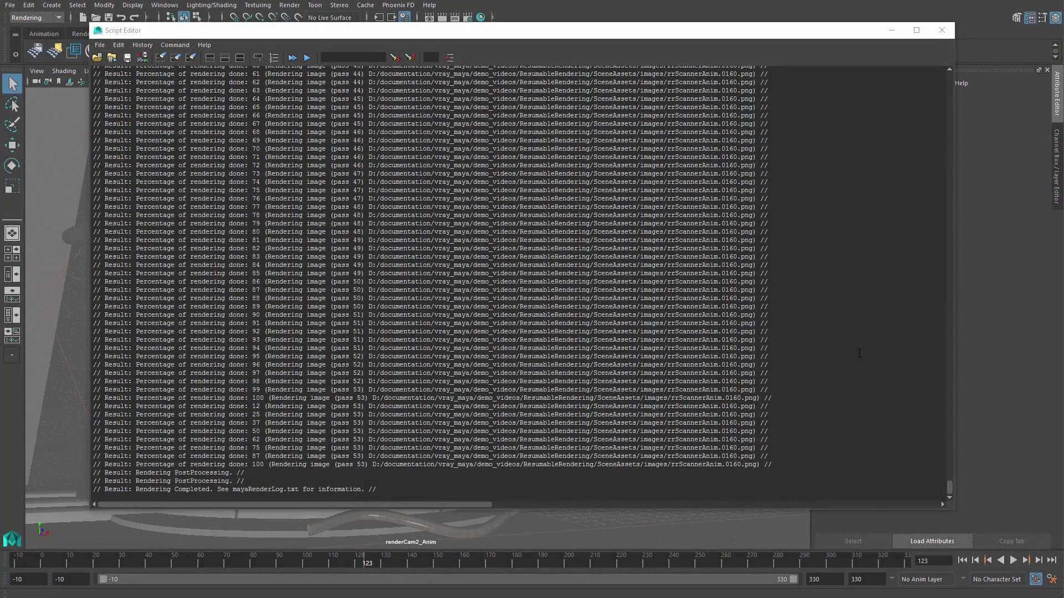
pyautogui.click(941, 31)
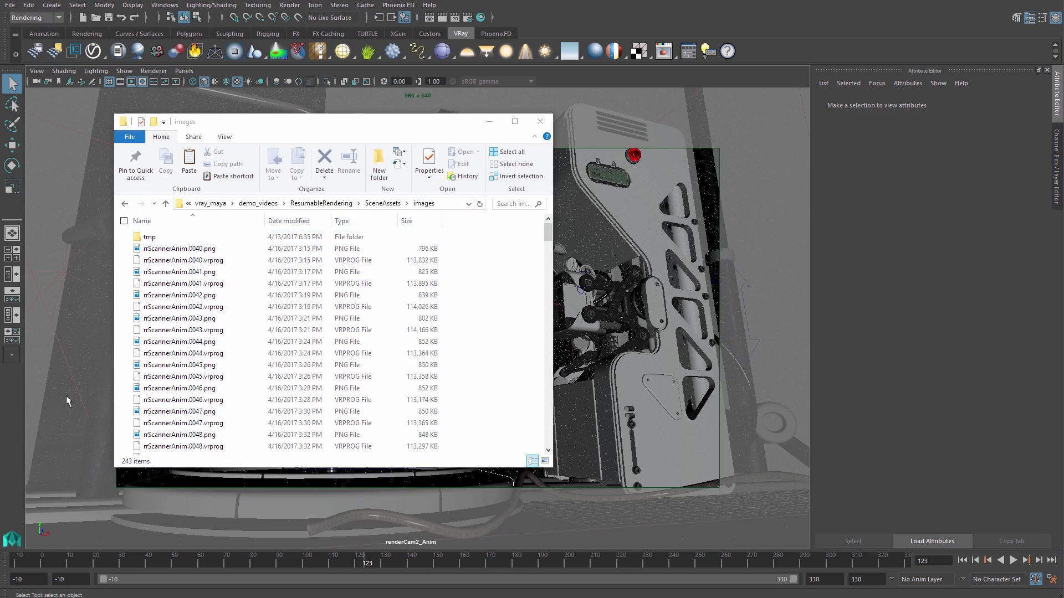